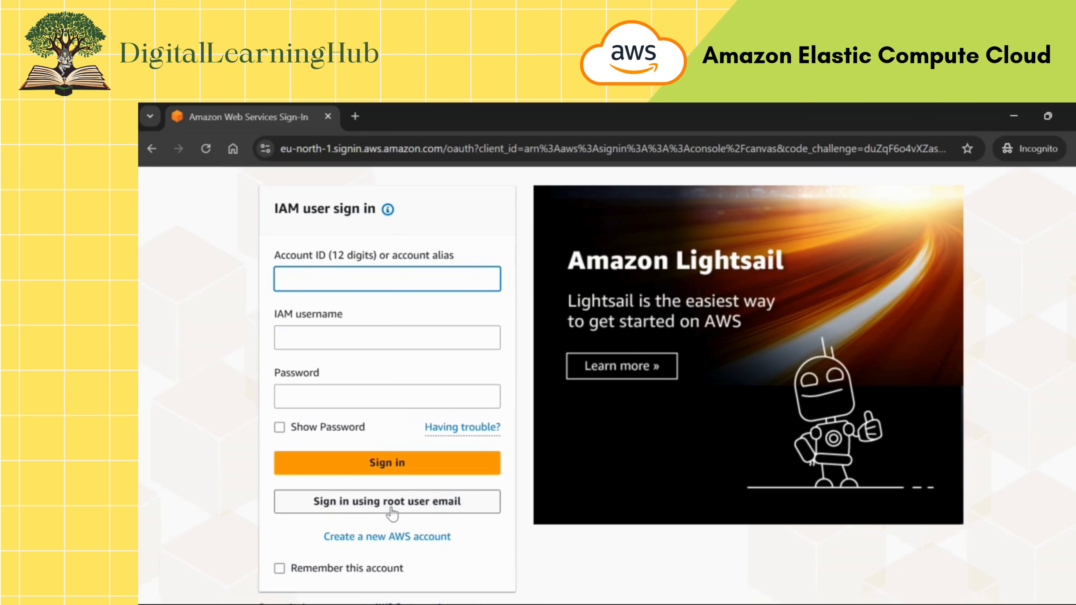
- Sign in as the root user with the saved email address and saved password
click(392, 503)
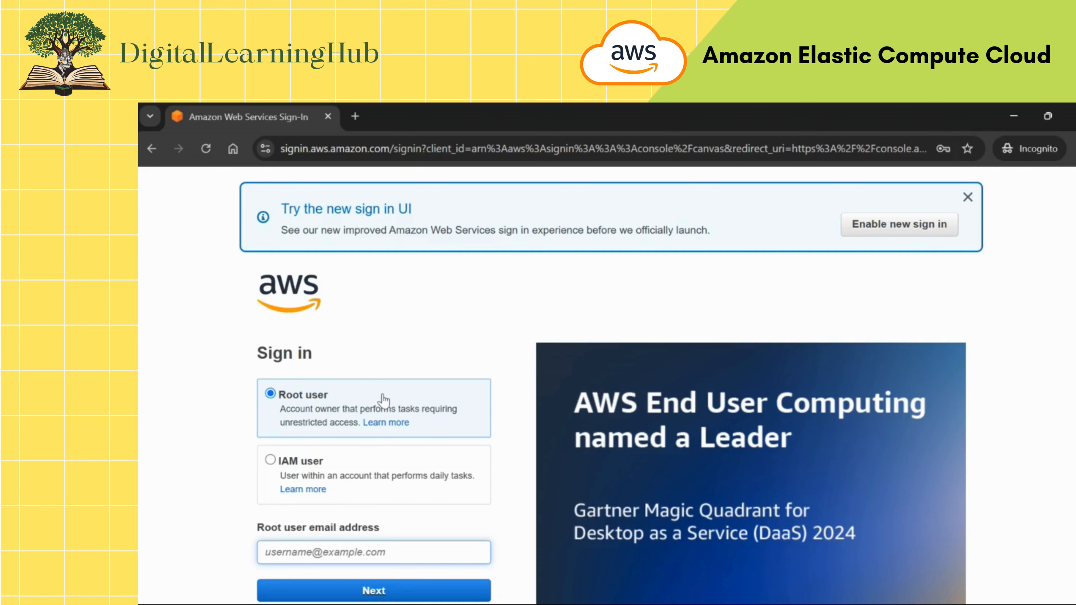
scroll(383, 400, down, 4)
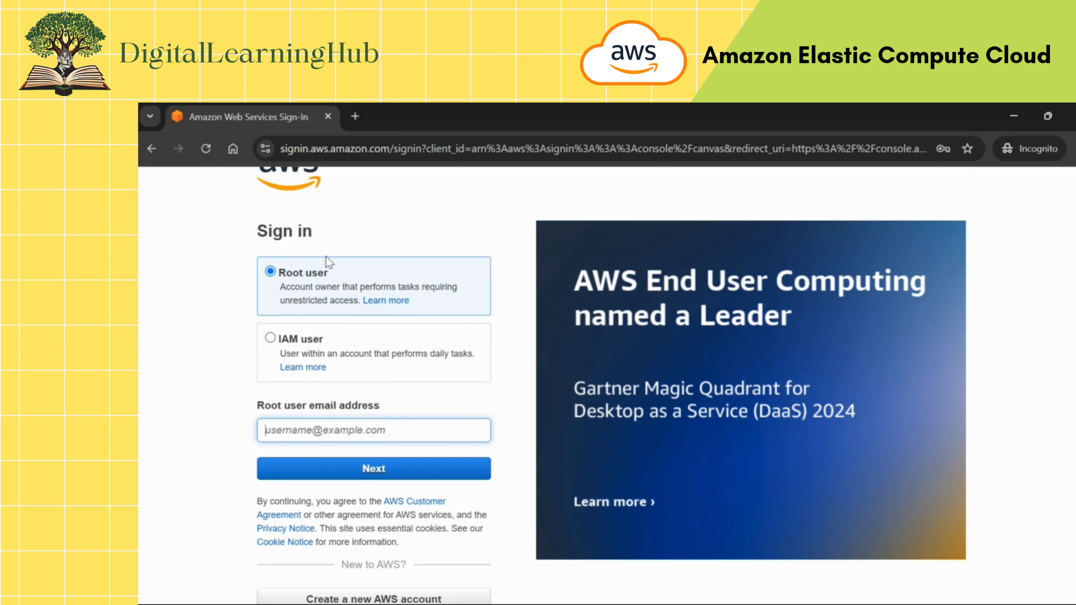
click(389, 429)
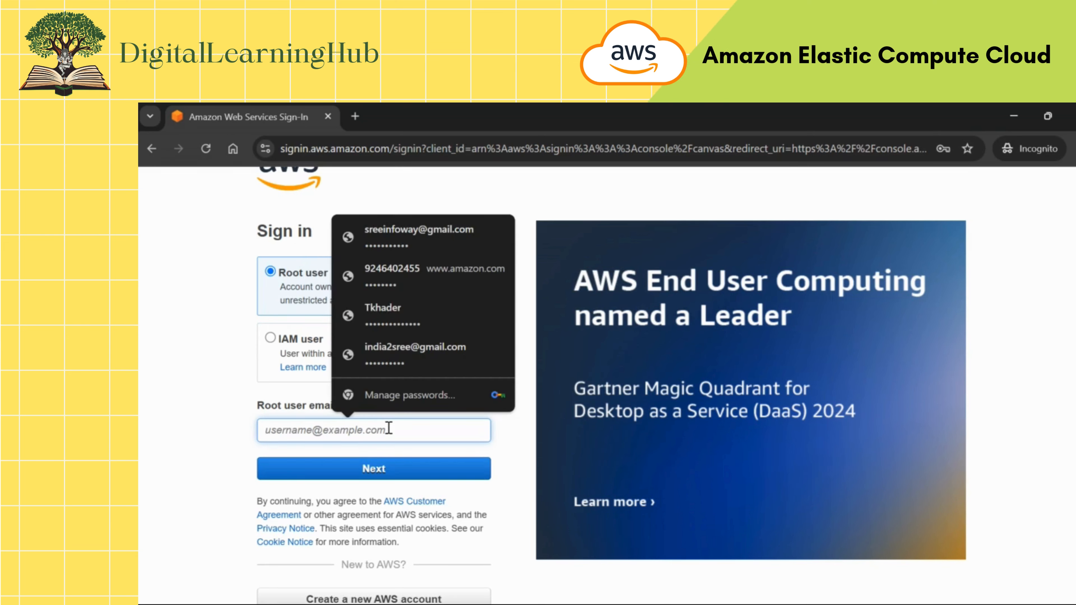
click(456, 236)
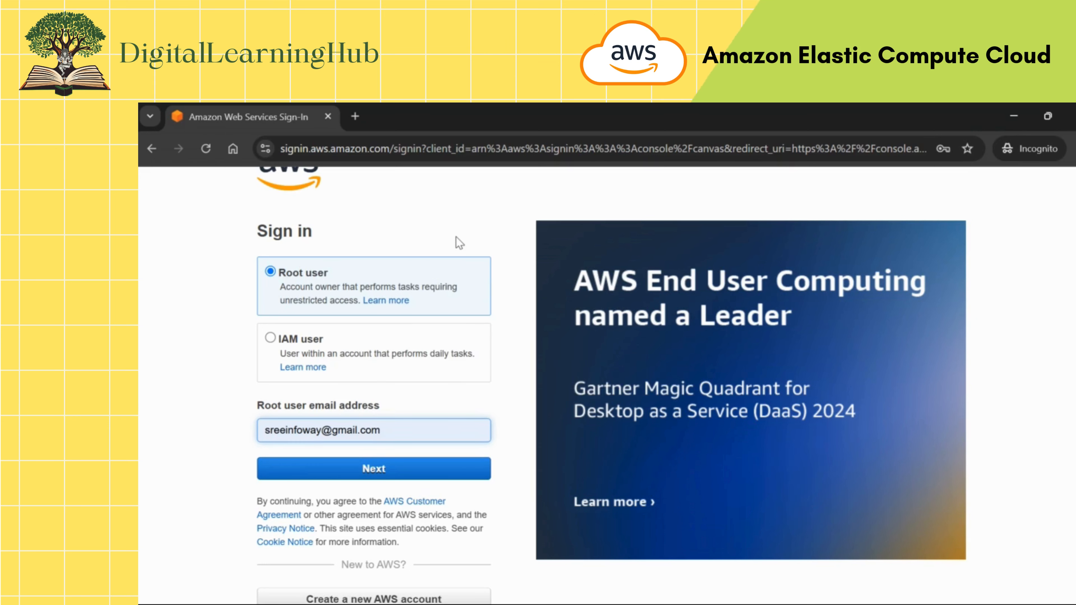
click(401, 469)
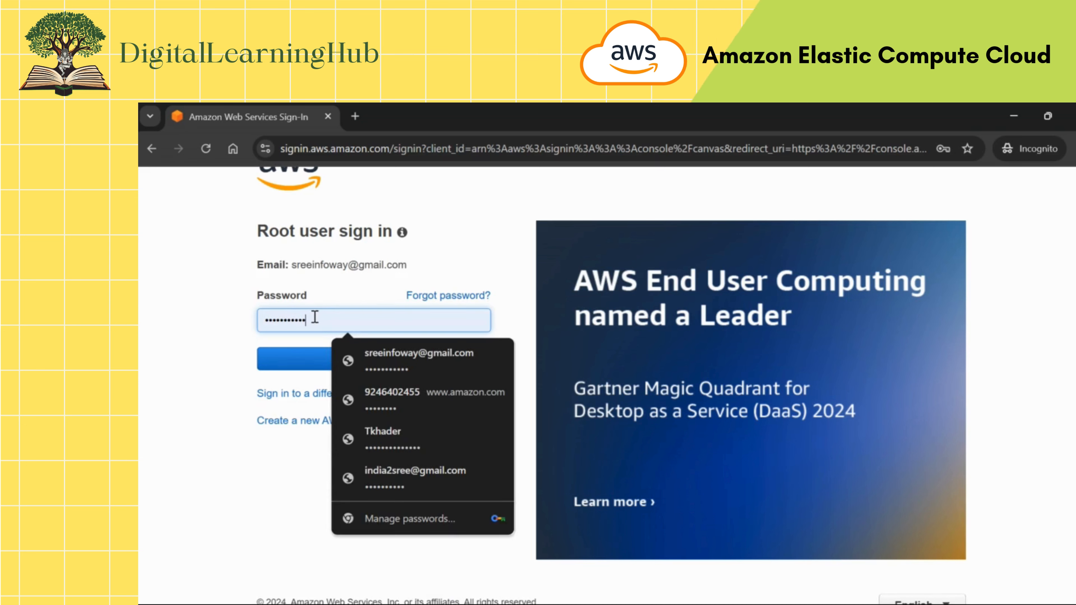
click(301, 350)
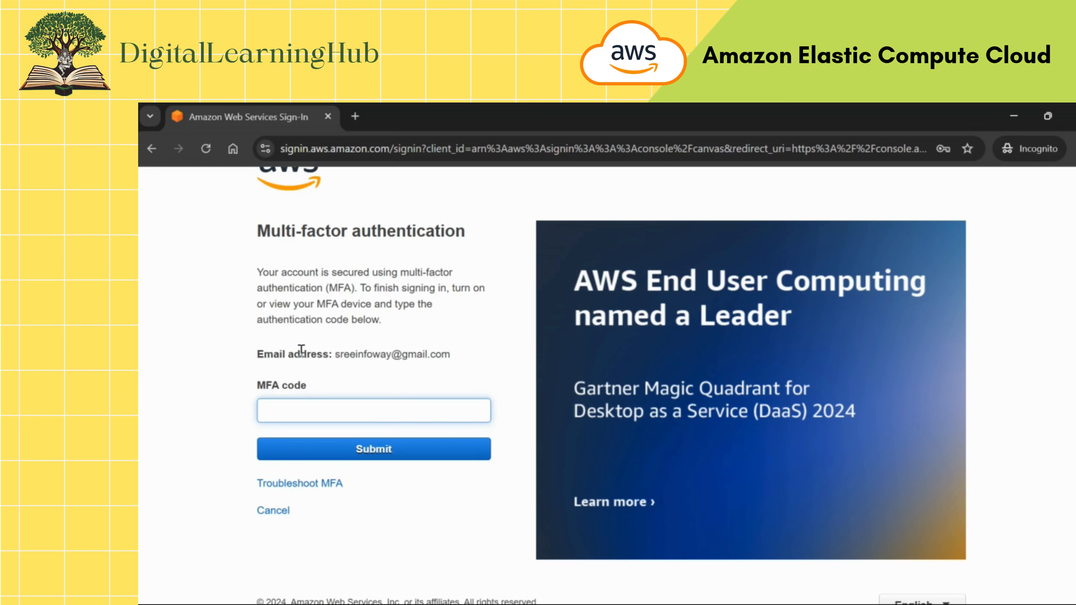
- Enter an MFA code and submit it; this first attempt fails
triple_click(379, 308)
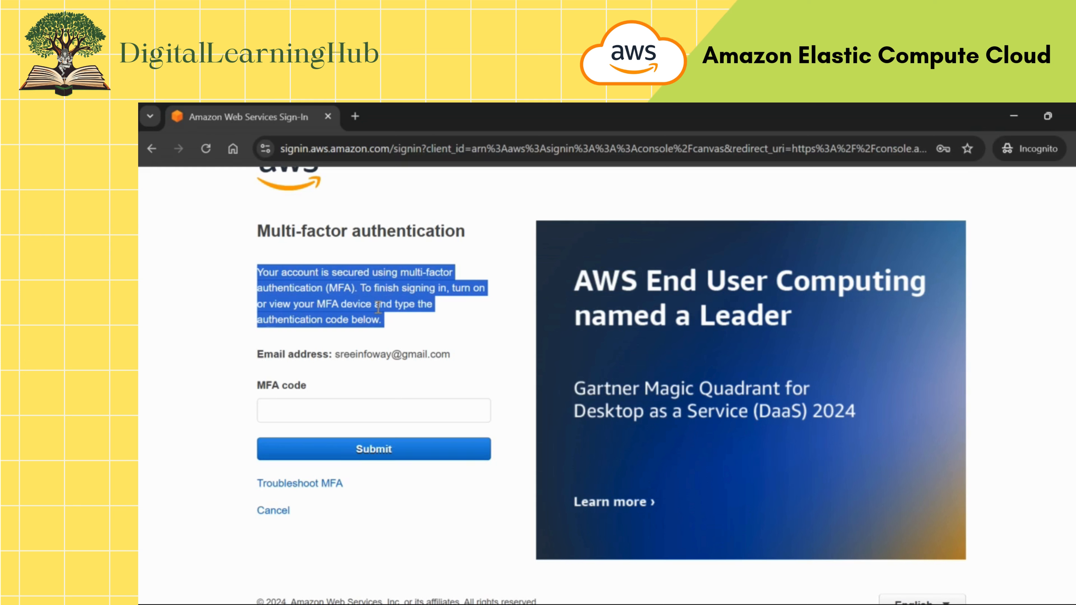
click(394, 415)
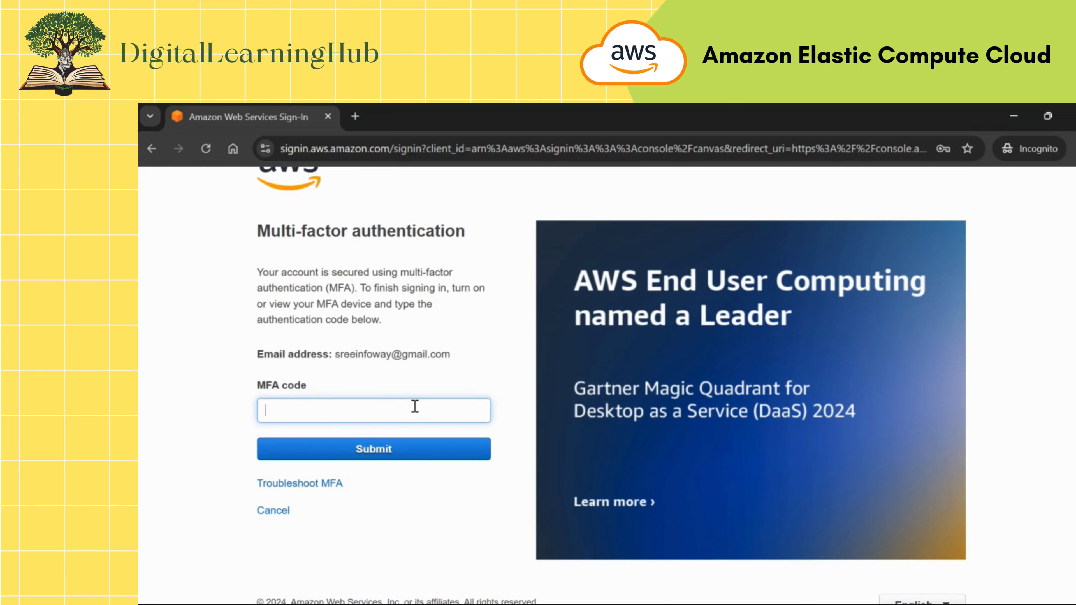
click(417, 447)
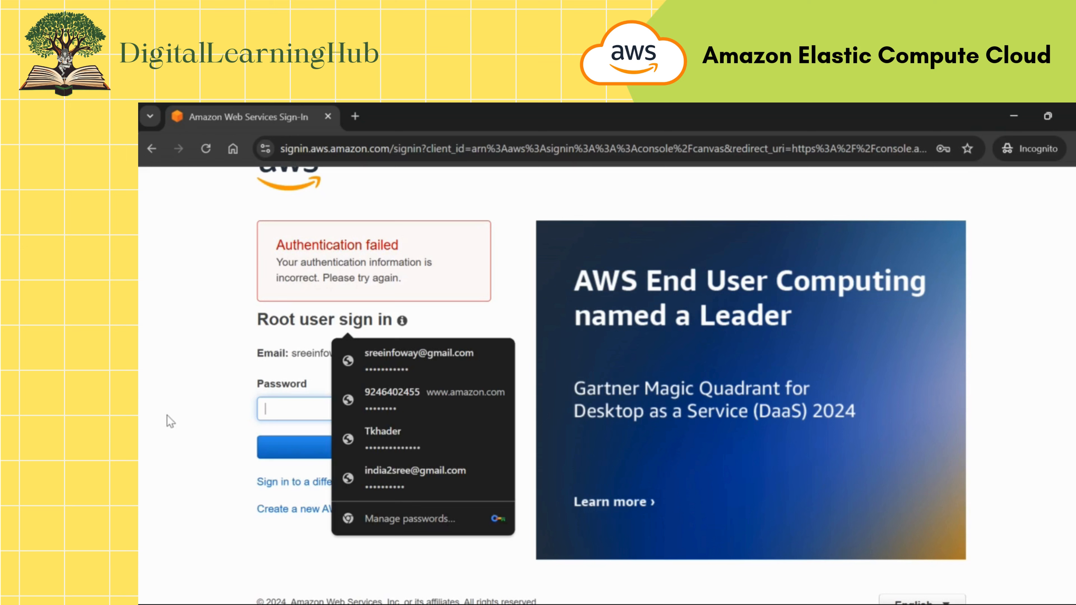
- Refill the saved root password, sign in again, and submit a fresh MFA code
click(199, 411)
click(304, 410)
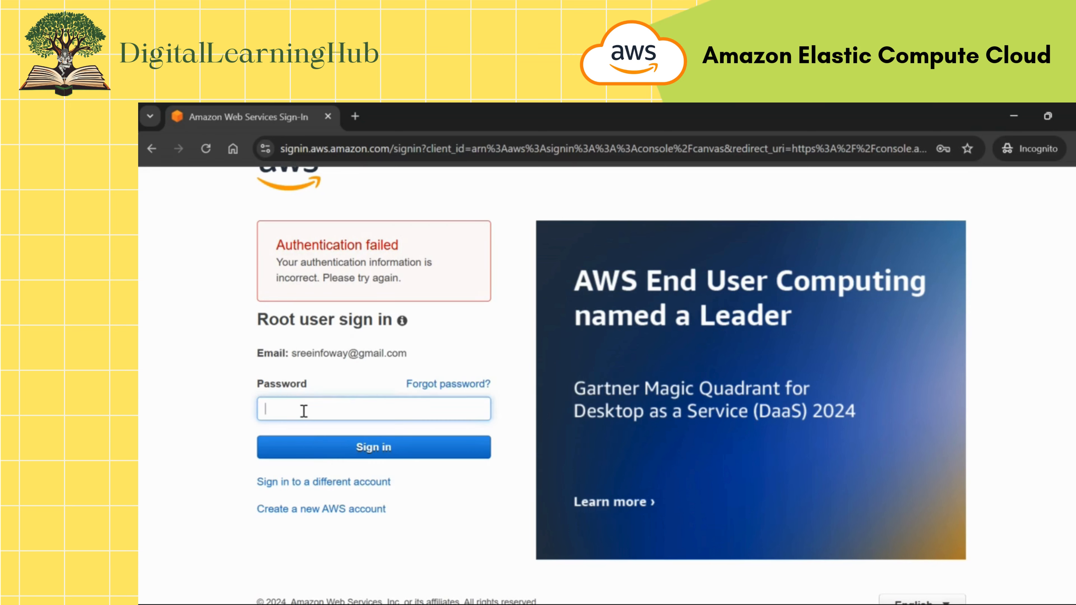
click(399, 231)
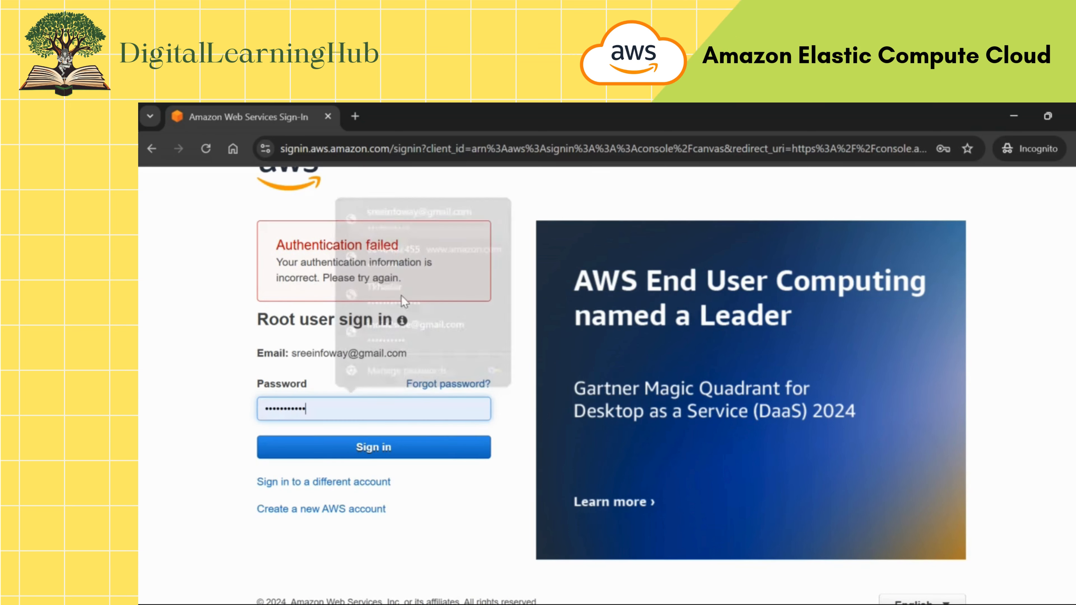
click(442, 448)
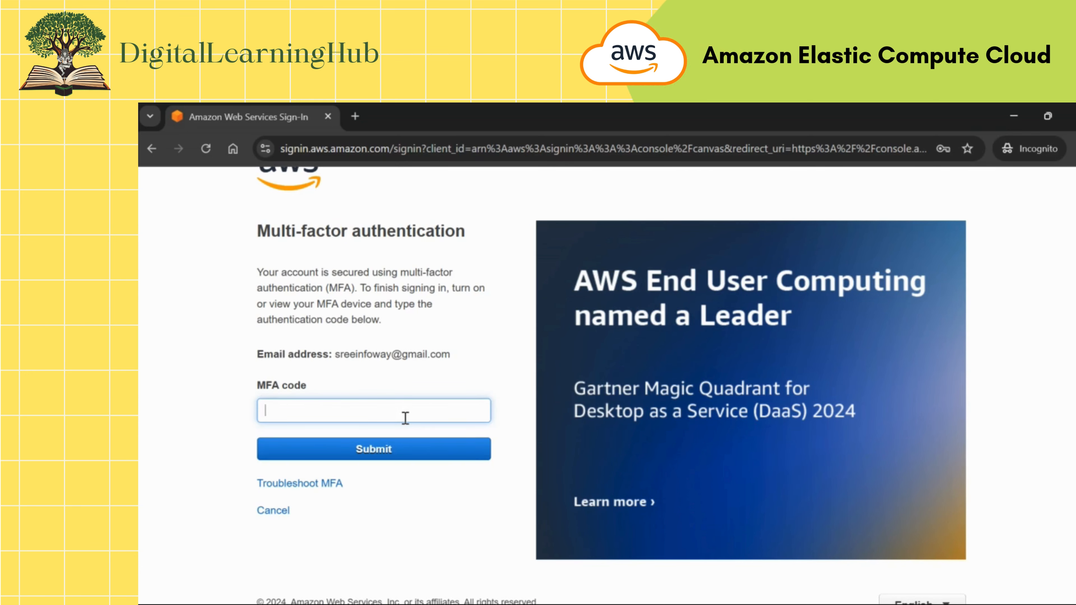
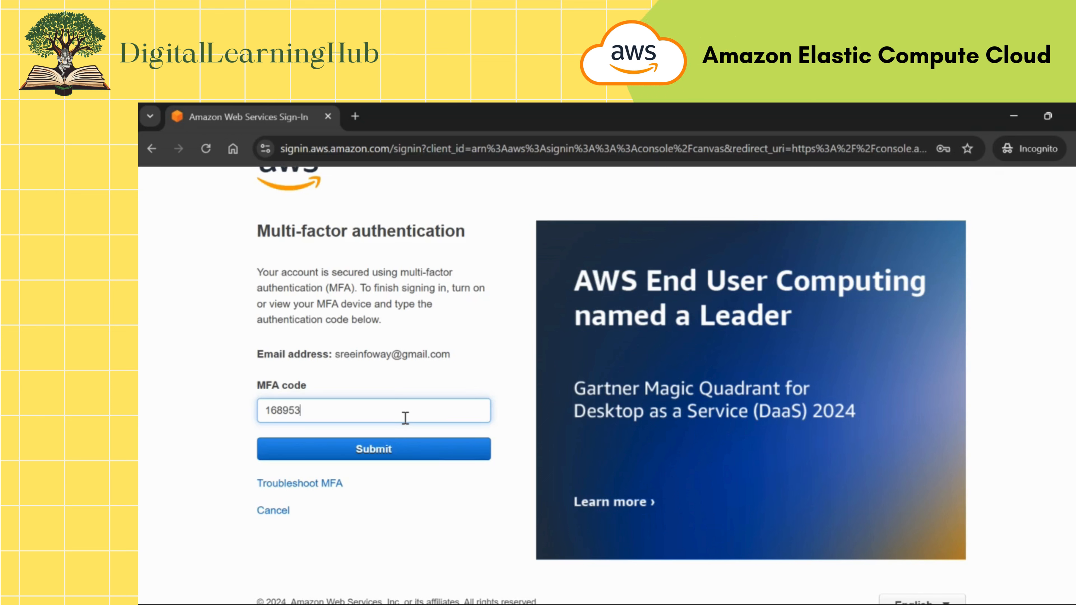
click(438, 453)
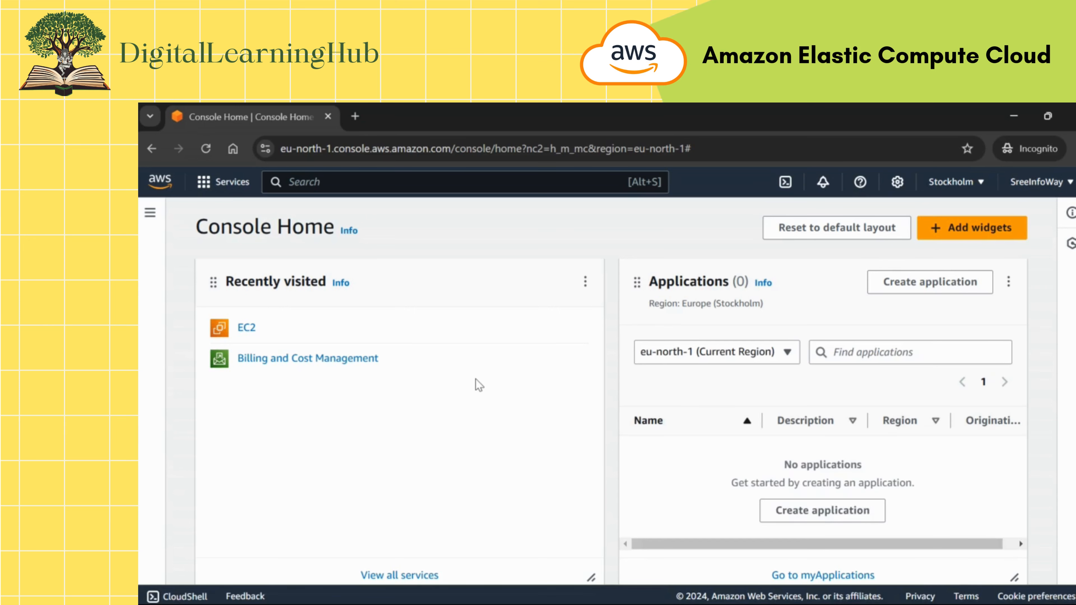
- Open EC2 from the search bar, confirm no instances are running, and start launching one
scroll(480, 385, down, 5)
scroll(480, 385, up, 5)
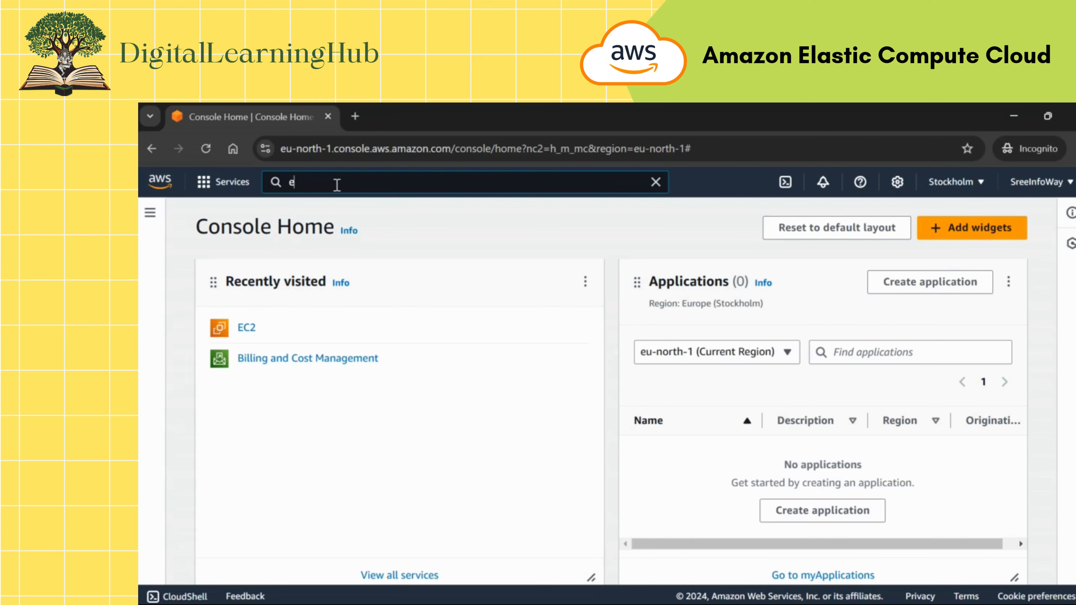
text(c2)
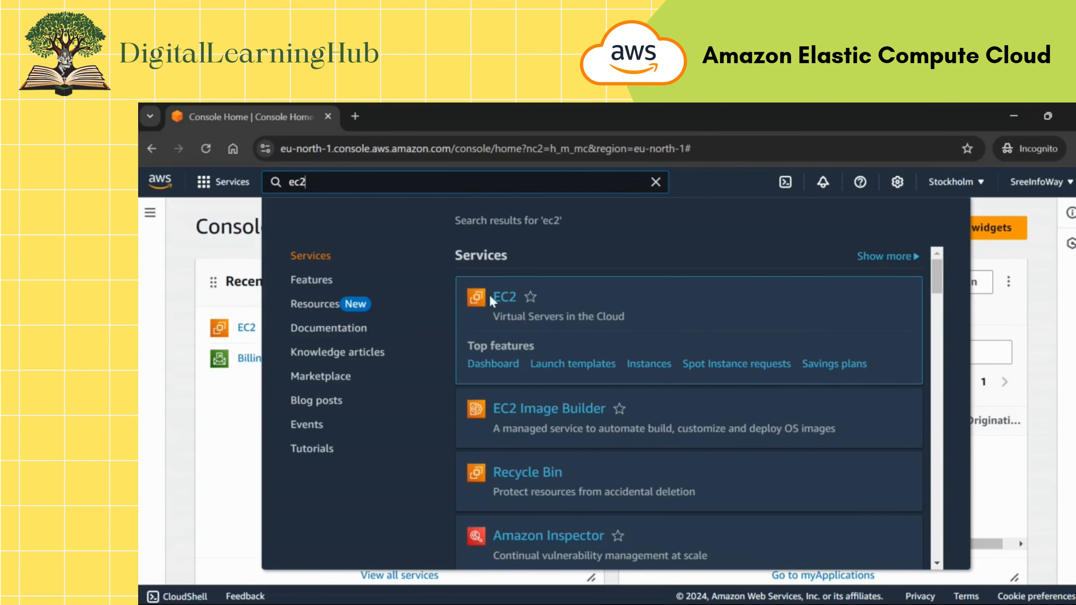
click(499, 298)
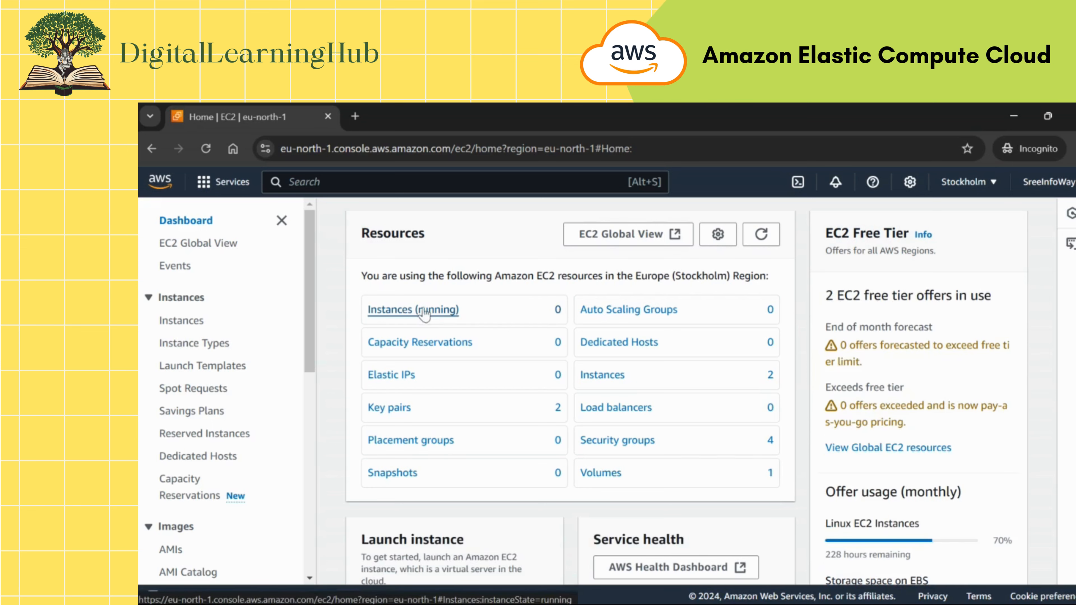
click(417, 312)
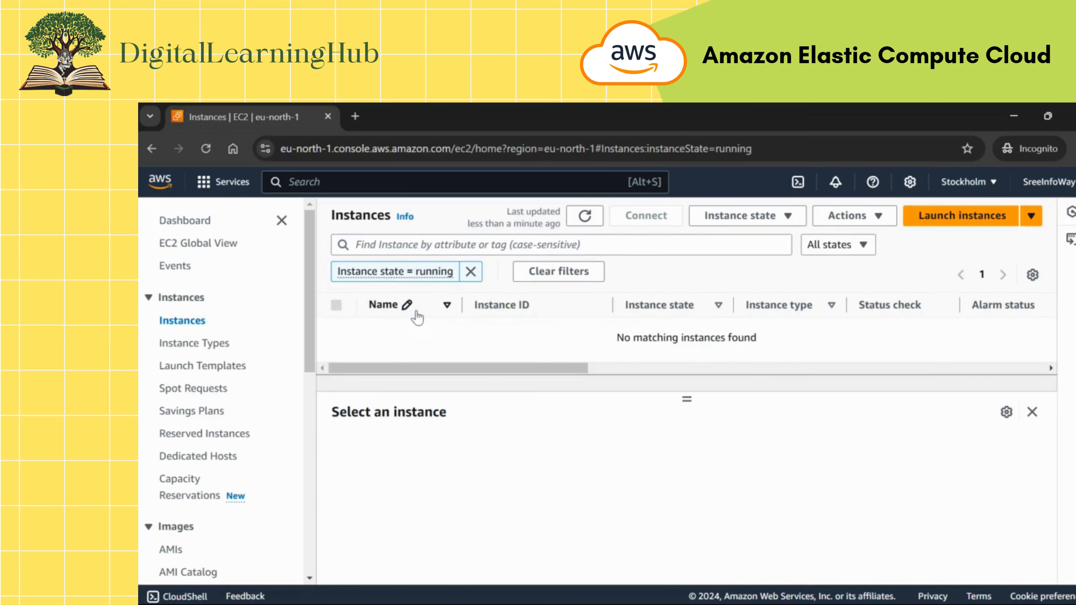
triple_click(645, 339)
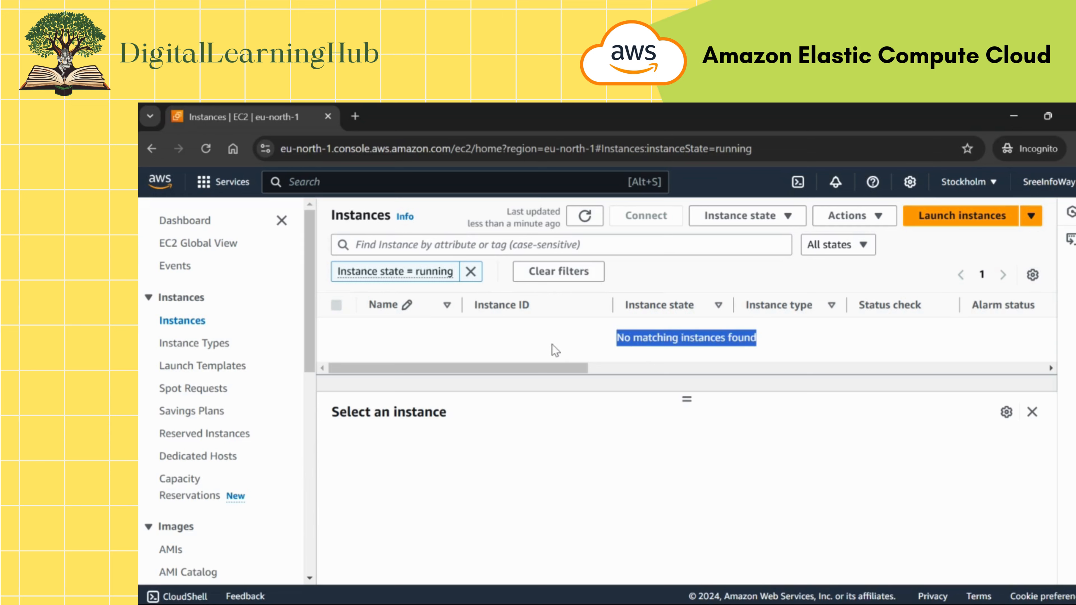
click(702, 268)
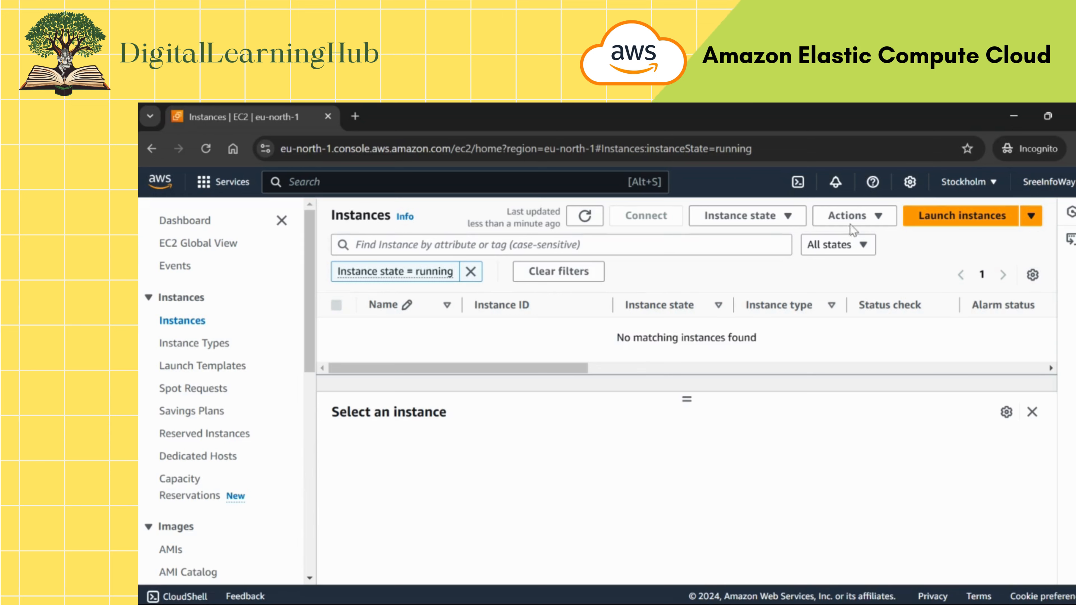
click(958, 226)
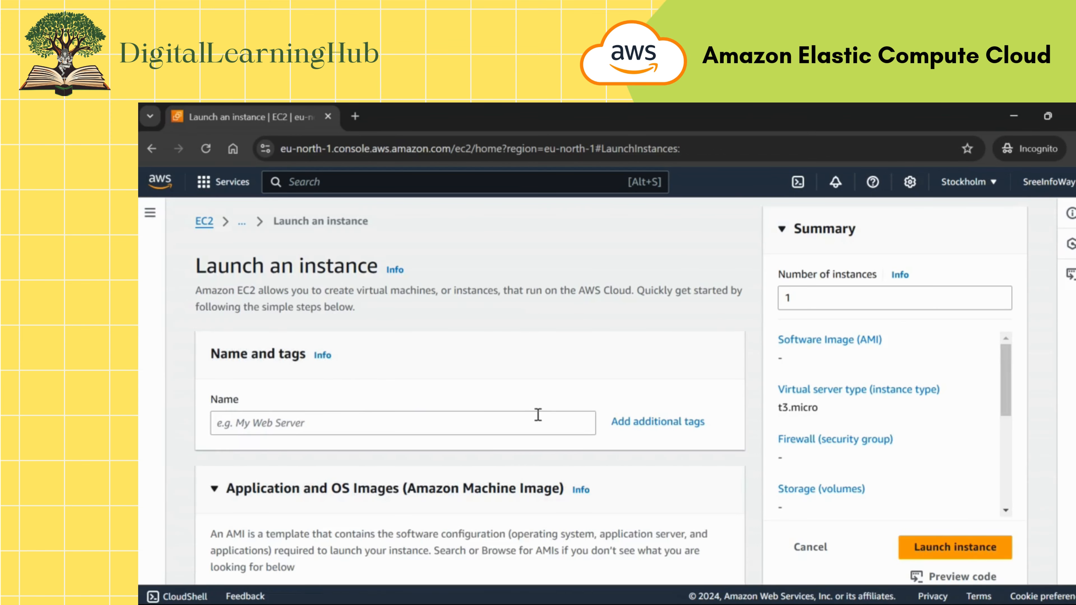
- Name the new instance 'WebServer' and scroll down to the key pair section
click(538, 415)
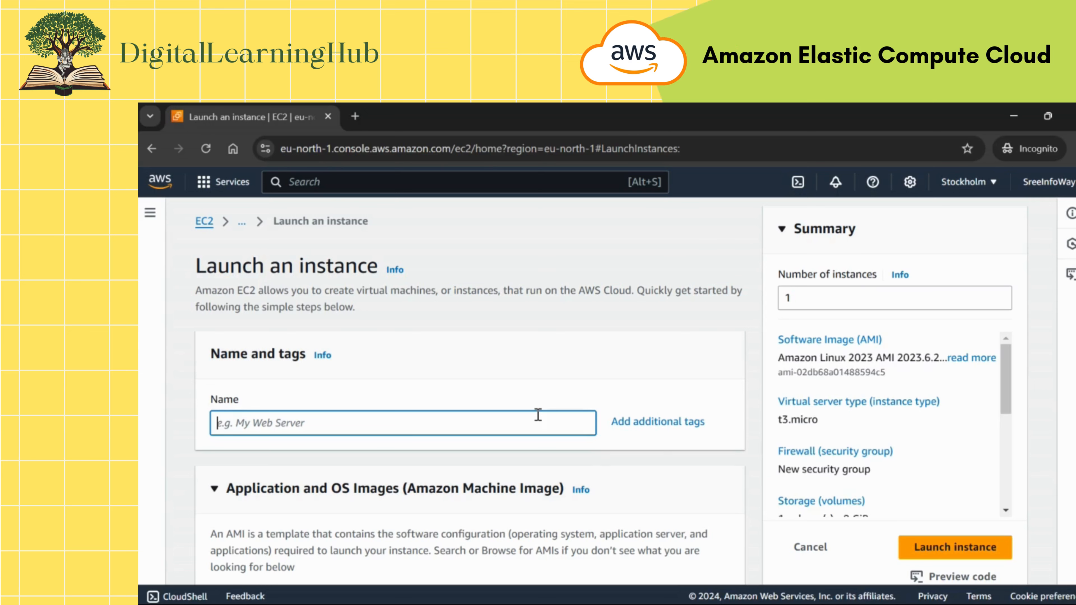
text(Web)
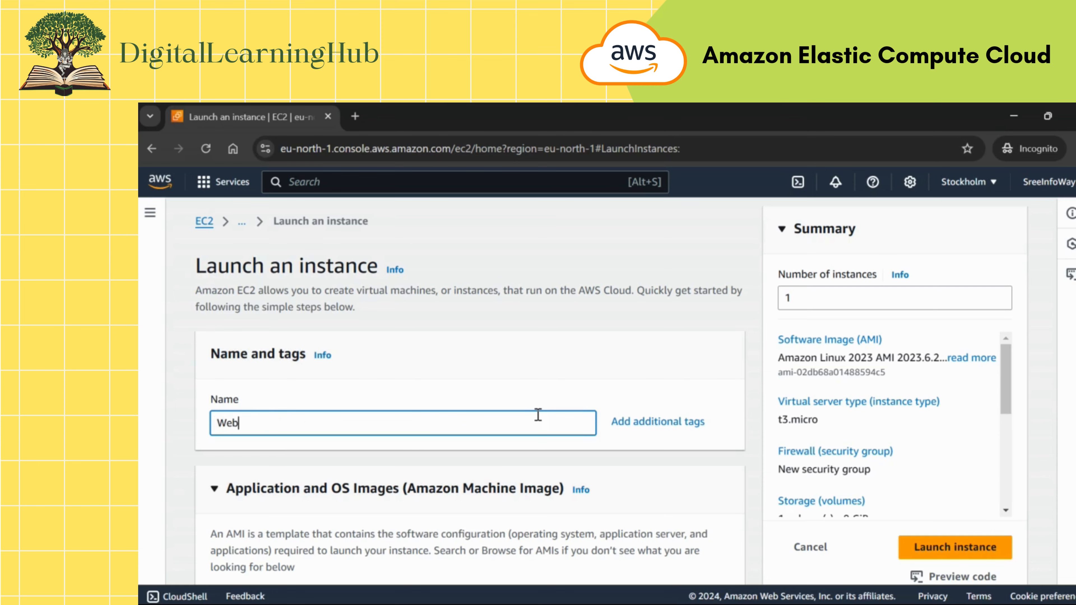
text(Server)
scroll(538, 415, down, 7)
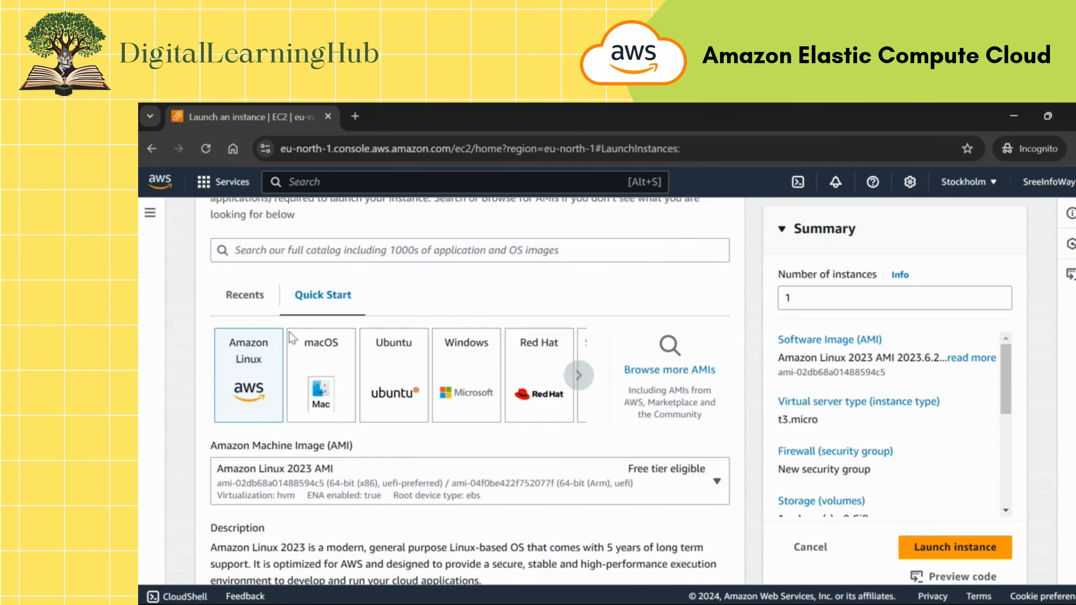
scroll(237, 382, up, 2)
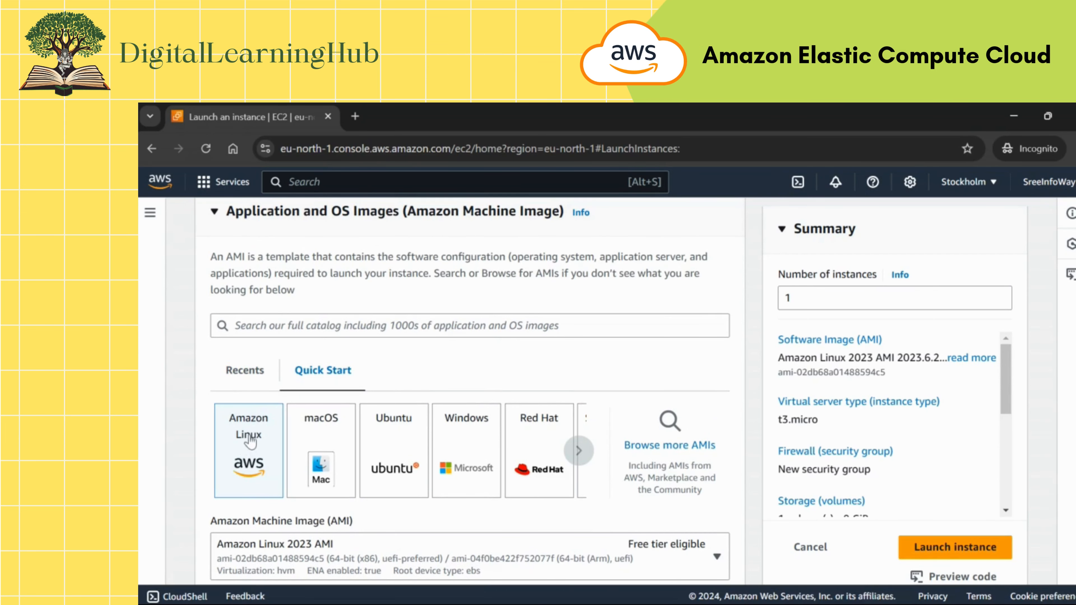
scroll(250, 441, down, 1)
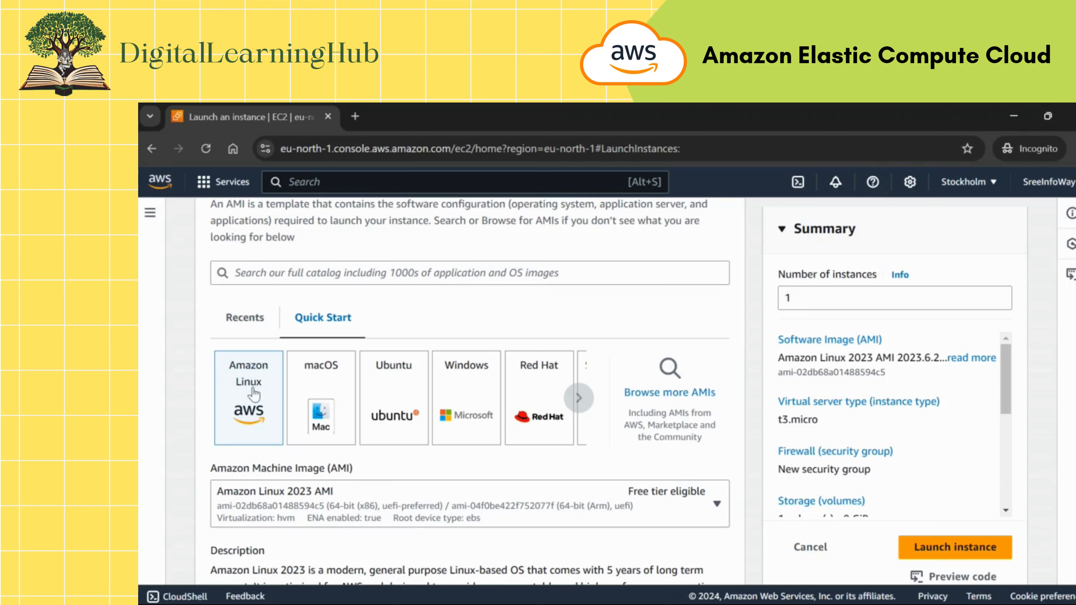
scroll(254, 395, down, 2)
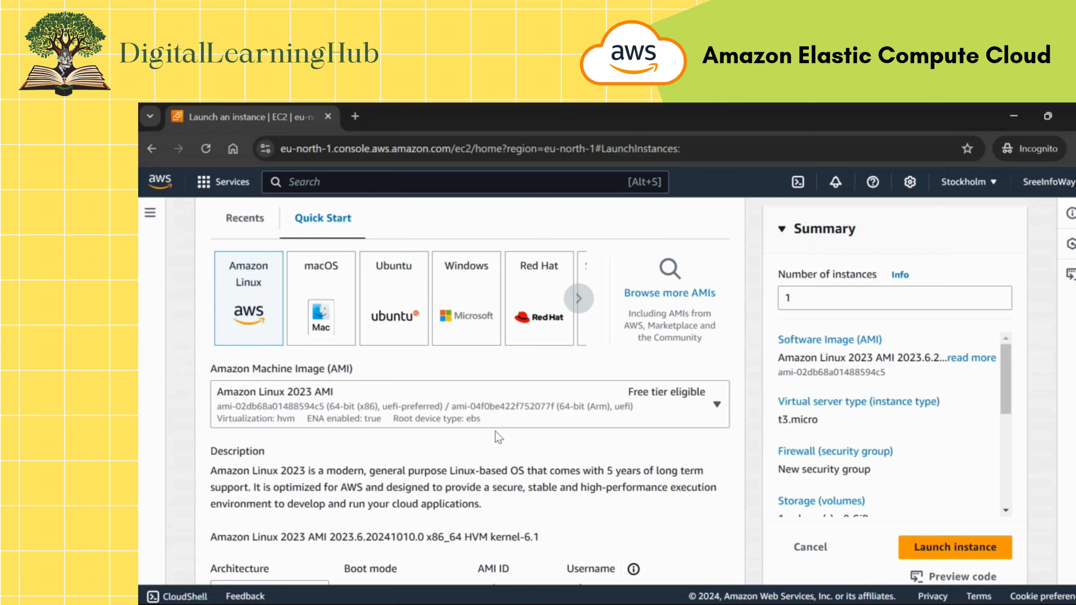
scroll(480, 413, down, 3)
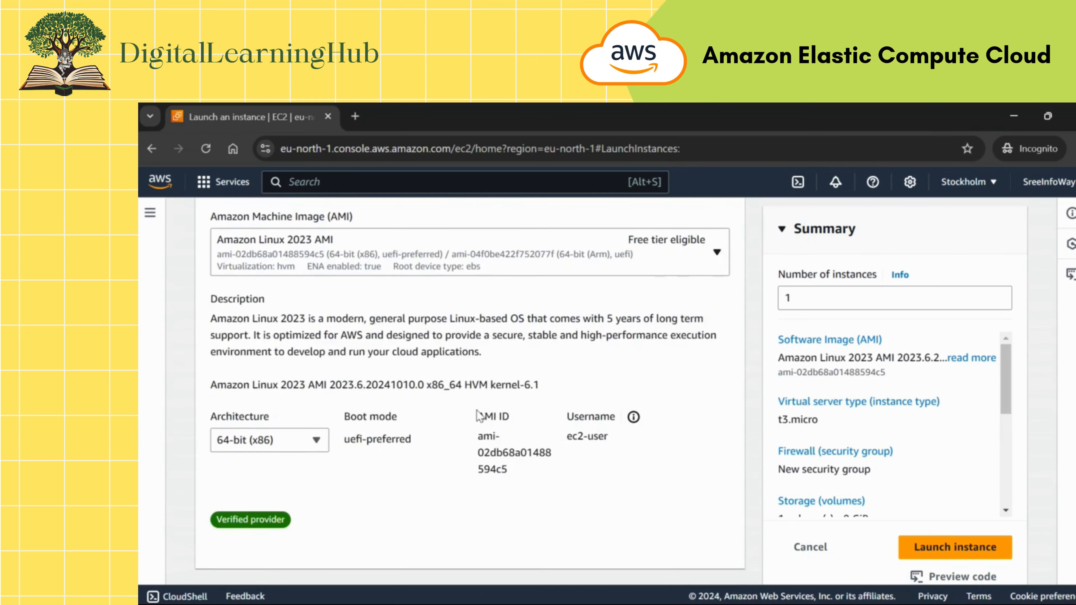
scroll(312, 315, down, 6)
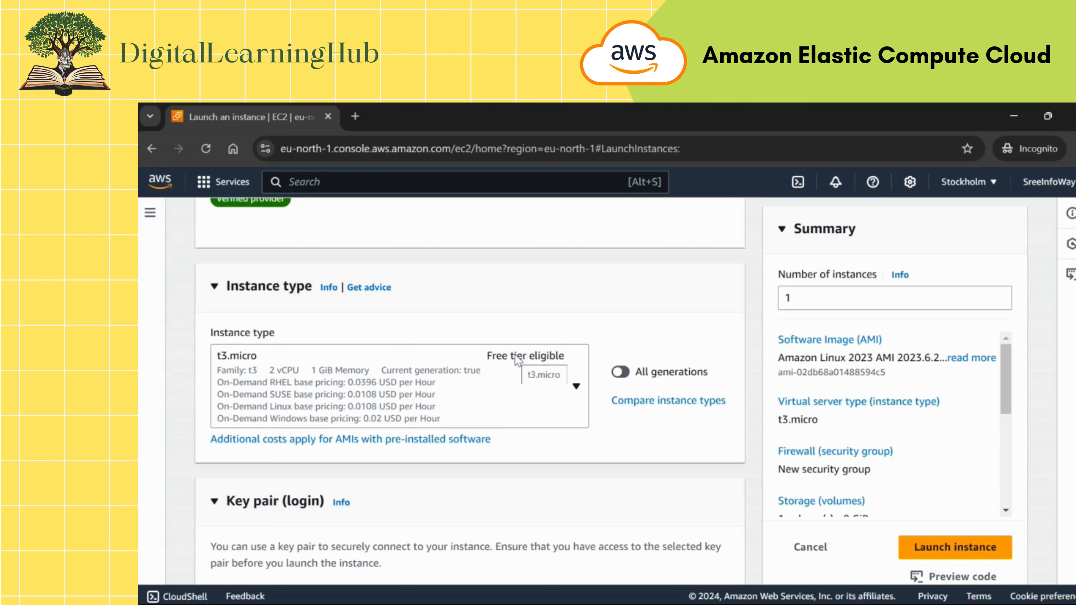
scroll(476, 394, down, 5)
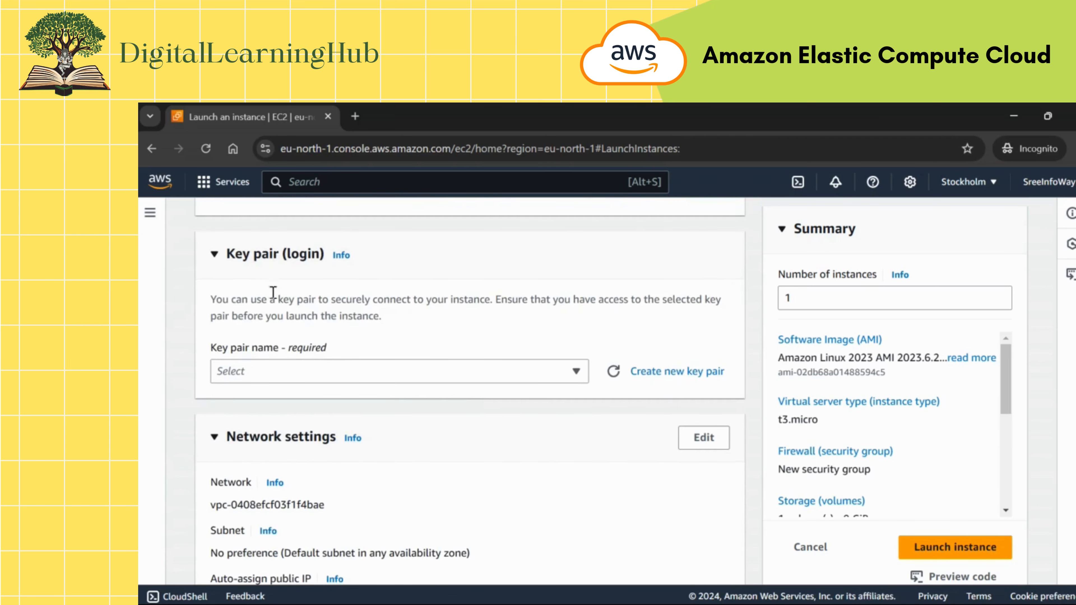
- Bring up the Create key pair dialog from the Key pair (login) section
triple_click(296, 312)
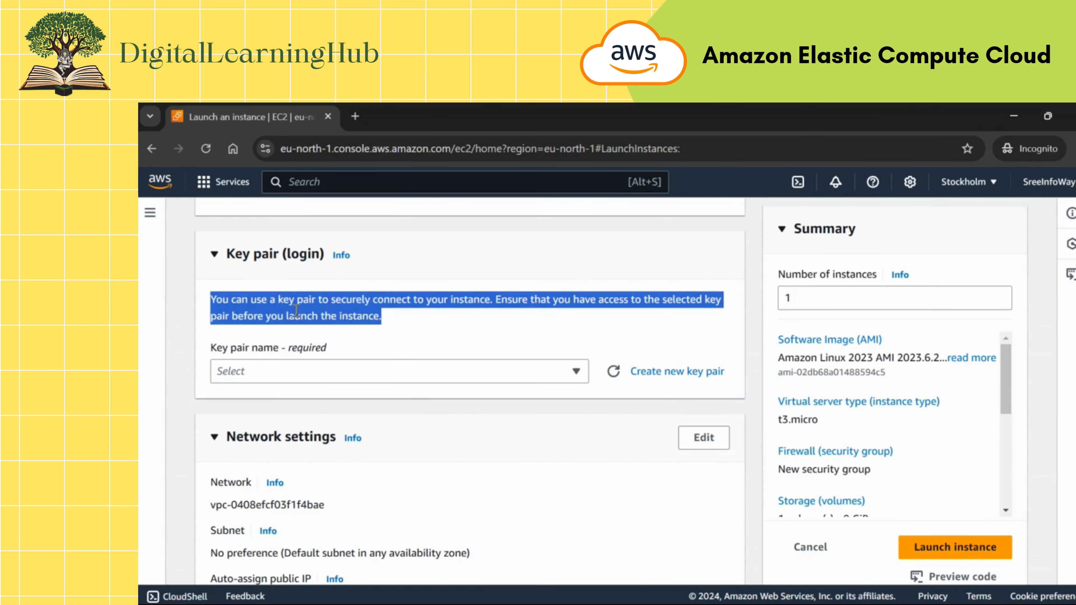
triple_click(345, 308)
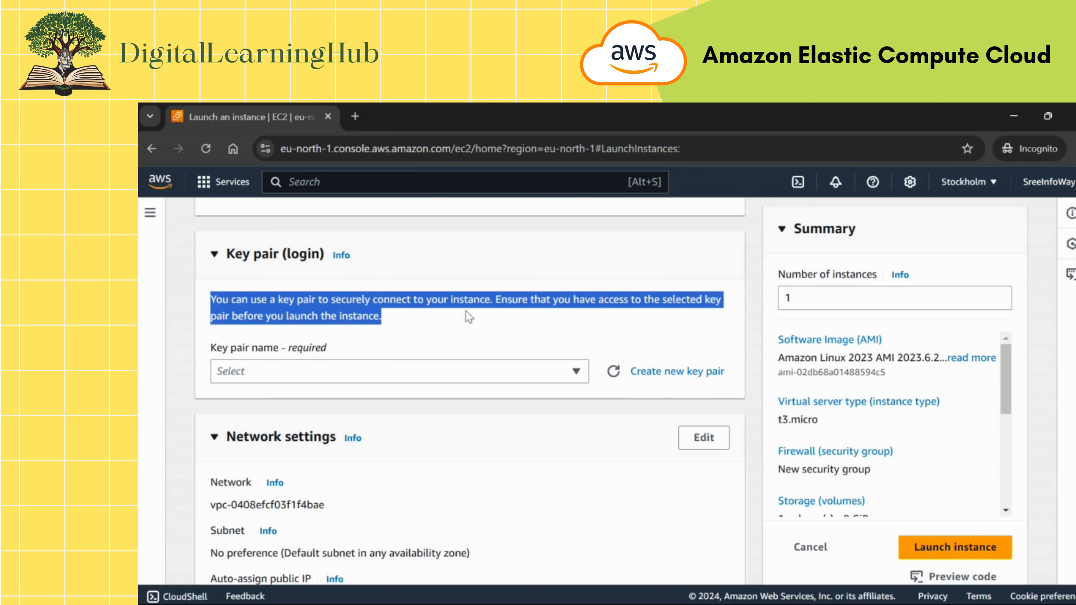
click(660, 371)
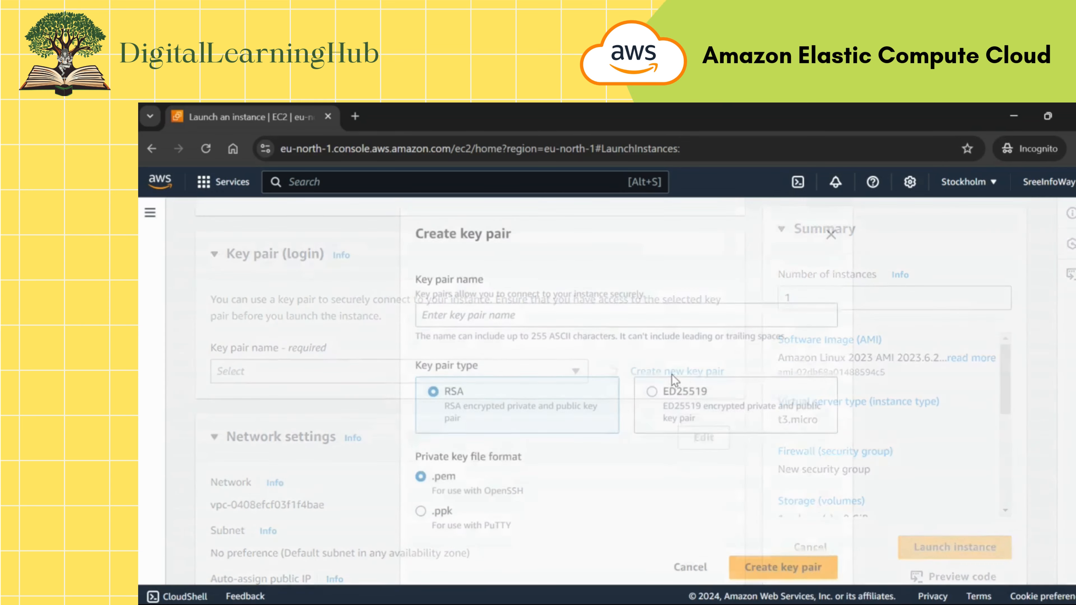
- Create an RSA key pair named WebServerKey in .ppk format
click(482, 309)
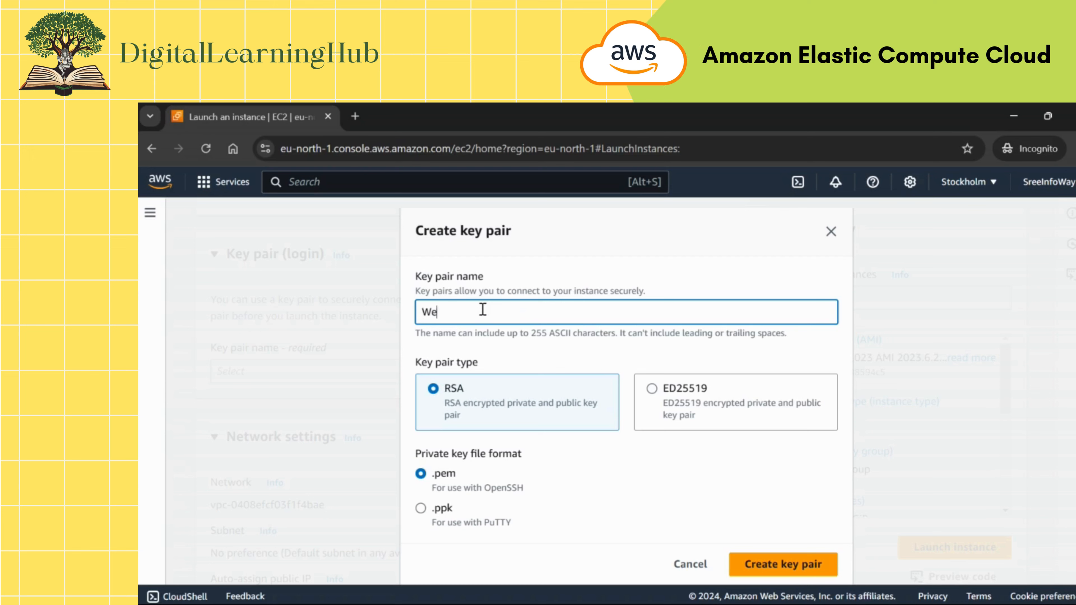
text(WebServerKey)
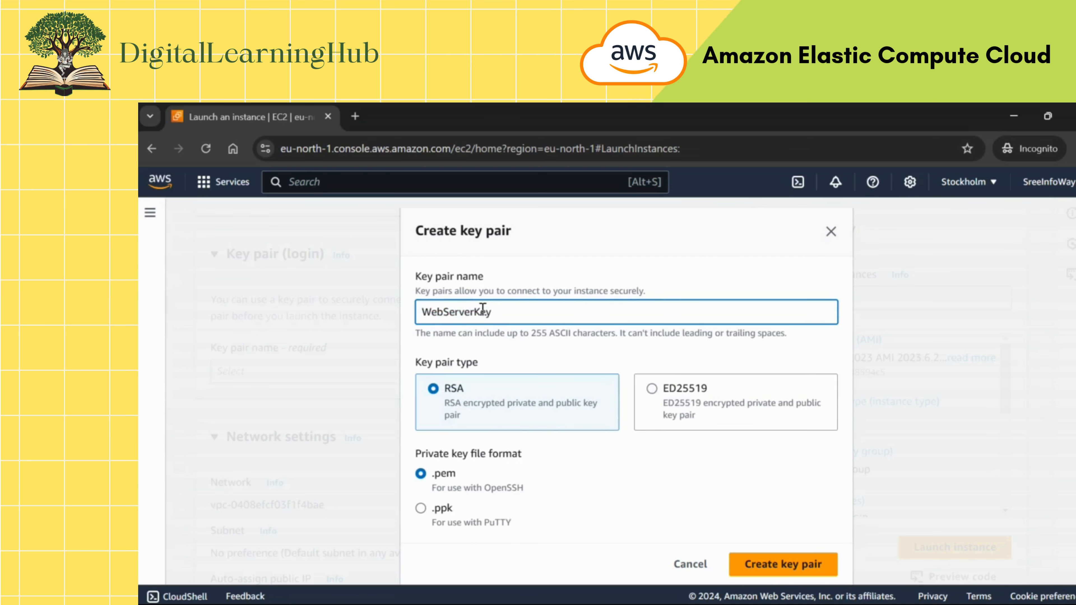
double_click(483, 311)
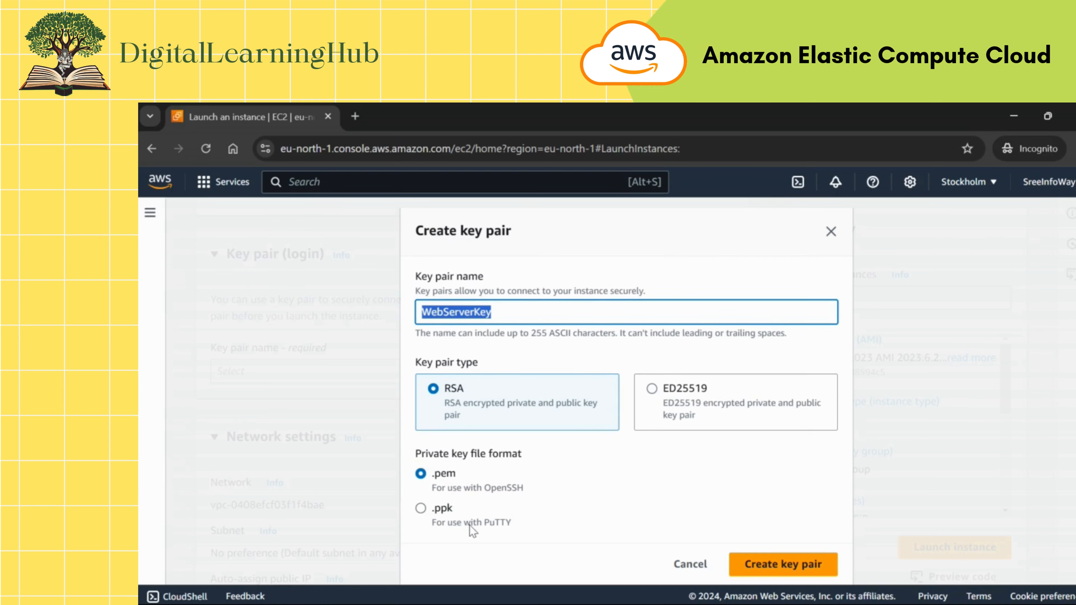
click(420, 508)
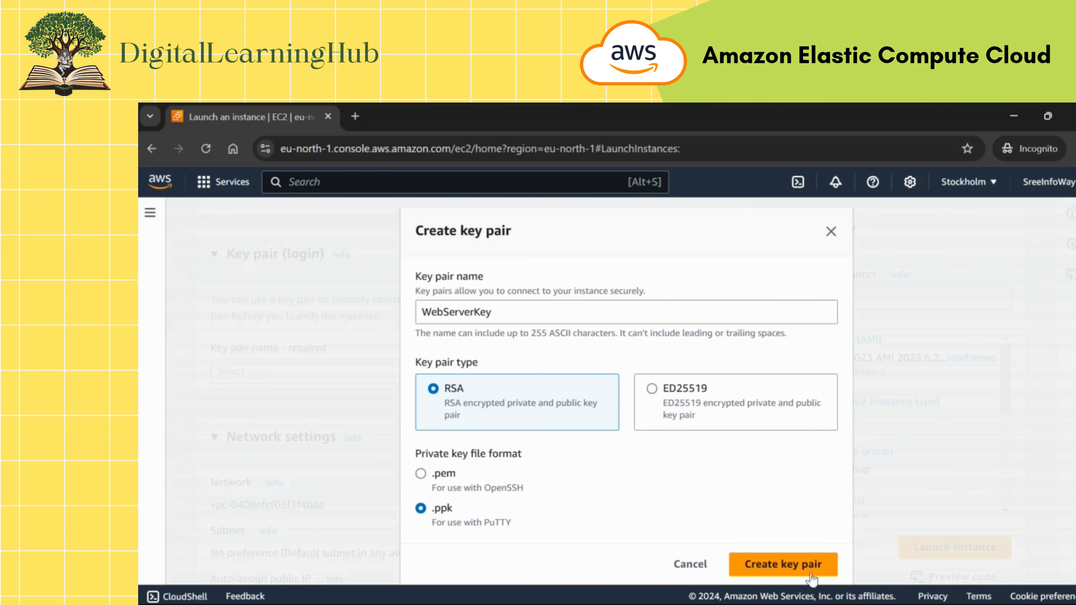
click(780, 562)
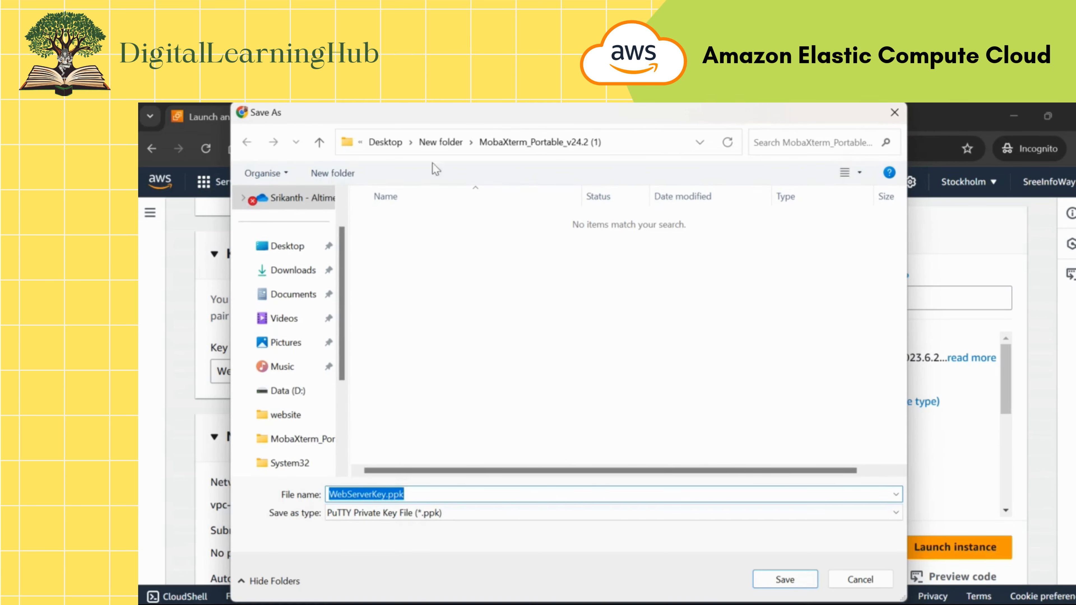
- Save WebServerKey.ppk into New folder on the Desktop
click(448, 144)
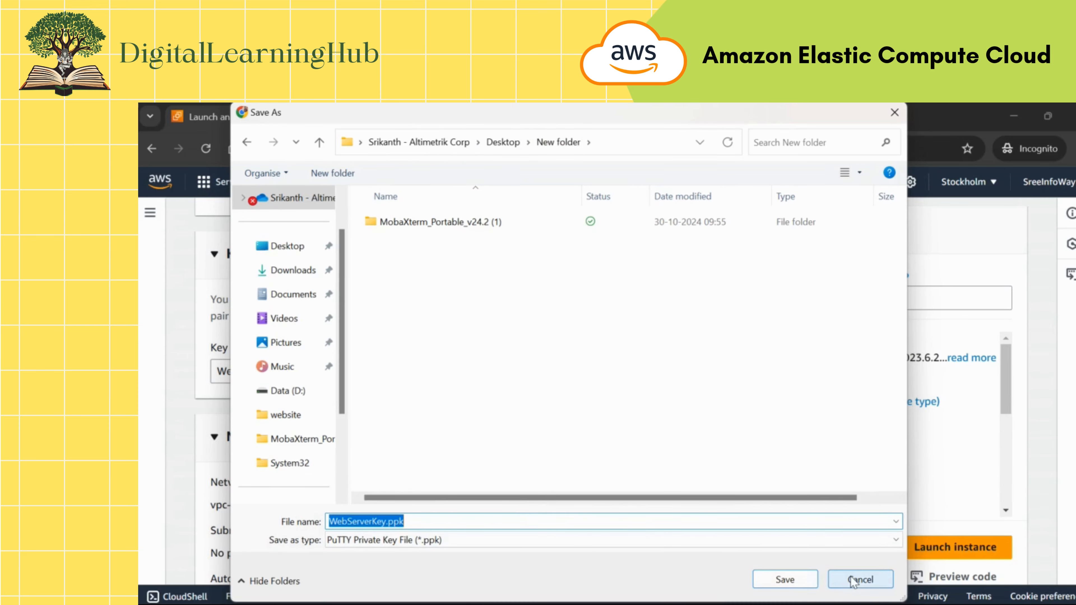
click(784, 580)
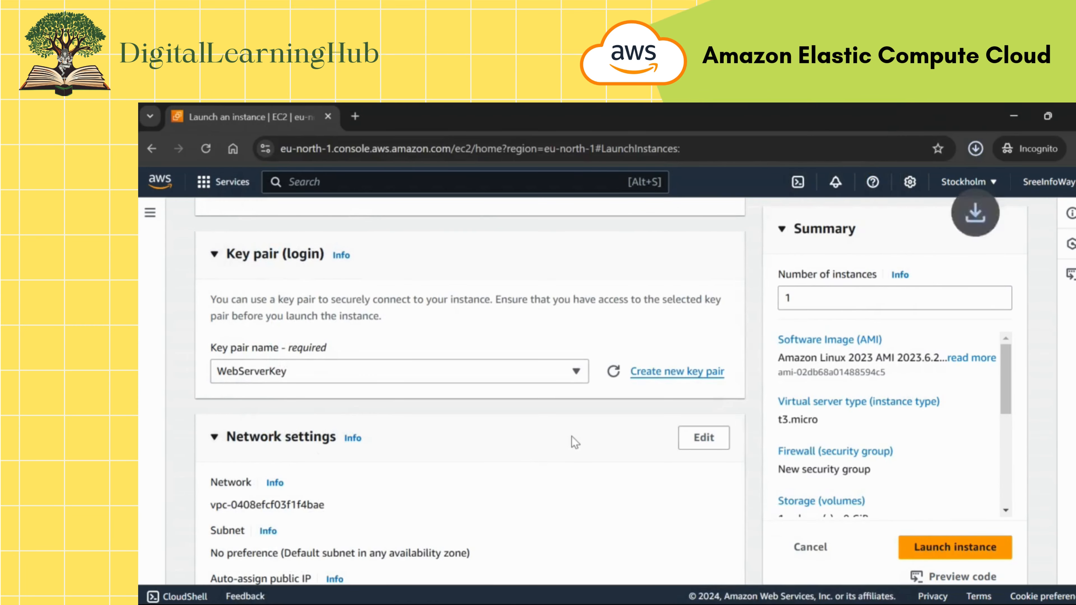
scroll(546, 458, down, 3)
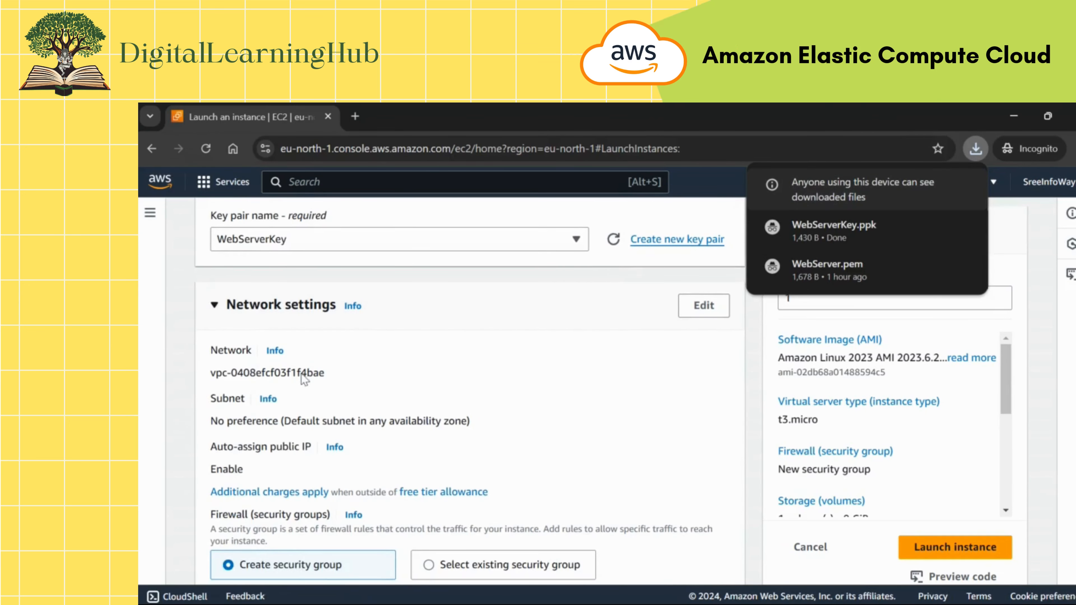
- Keep the SSH rule's source set to Anywhere (0.0.0.0/0)
click(444, 373)
scroll(444, 373, down, 3)
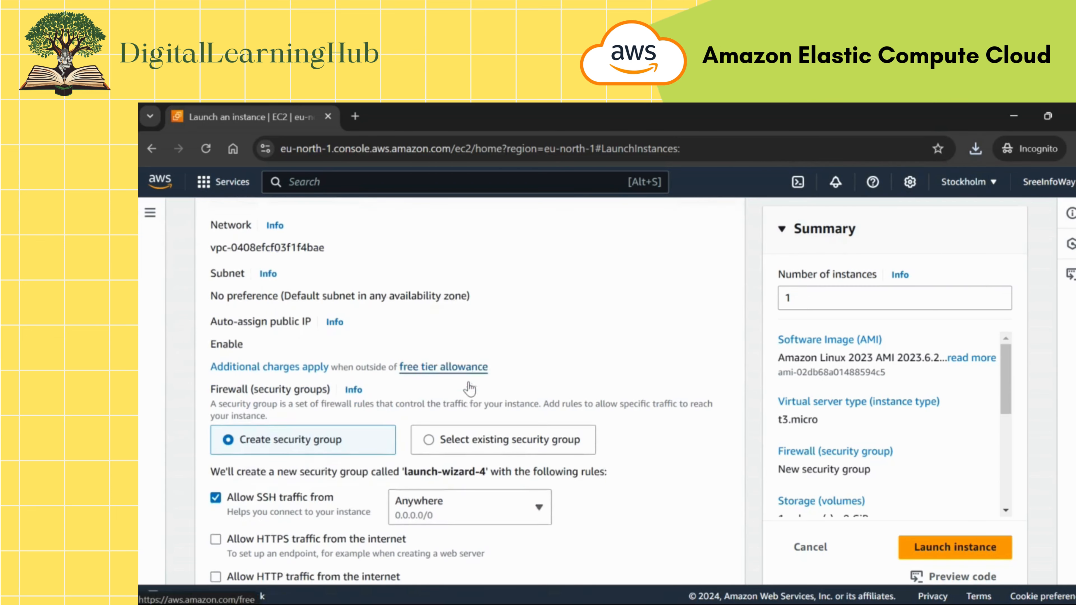
scroll(469, 381, down, 2)
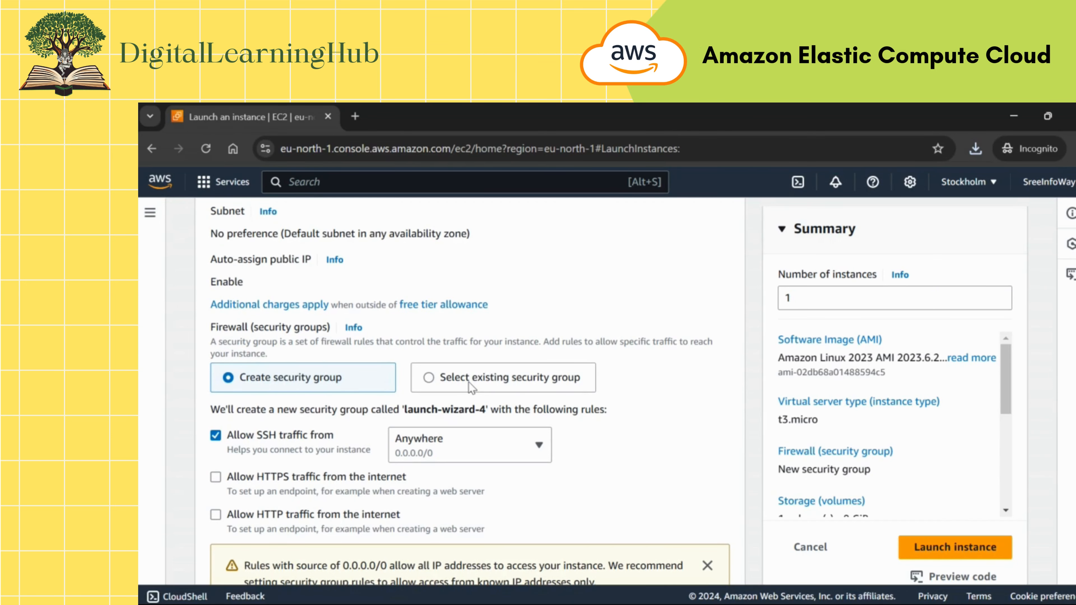
scroll(469, 382, up, 1)
scroll(468, 382, up, 1)
scroll(469, 382, down, 2)
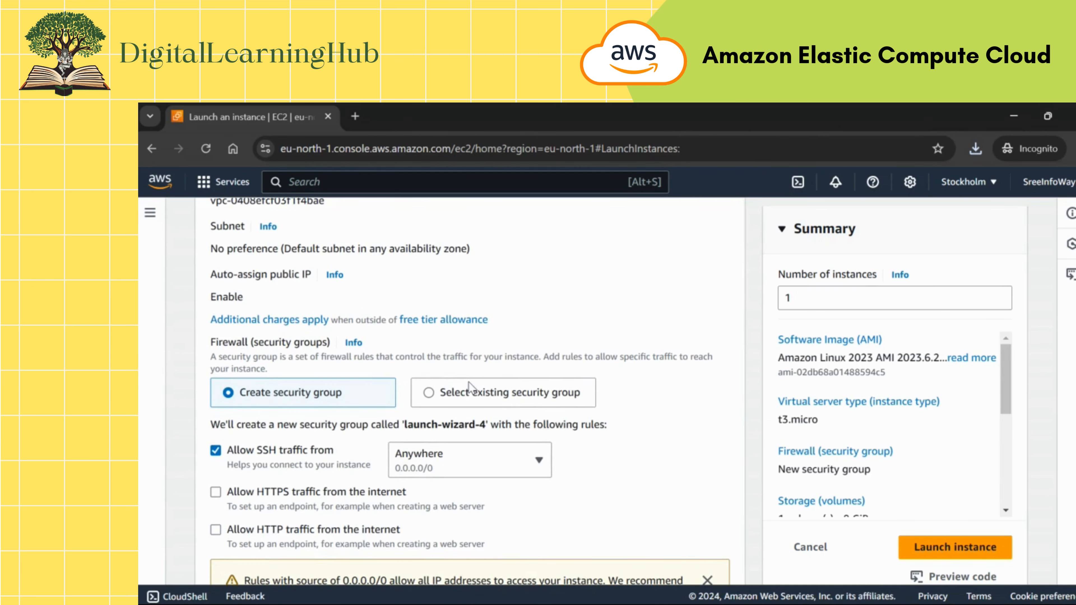
click(428, 463)
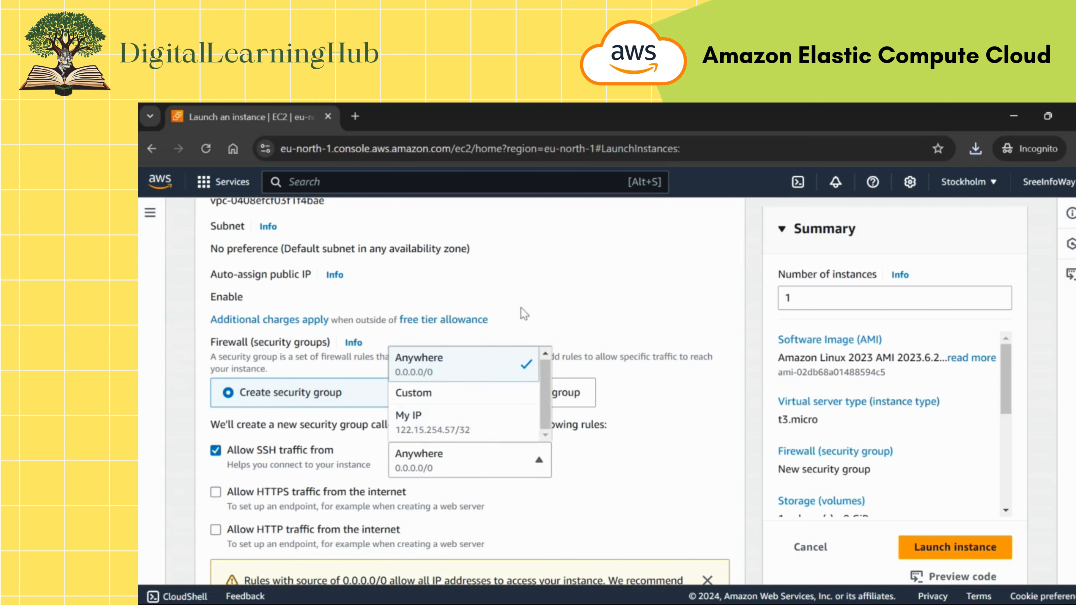
click(532, 305)
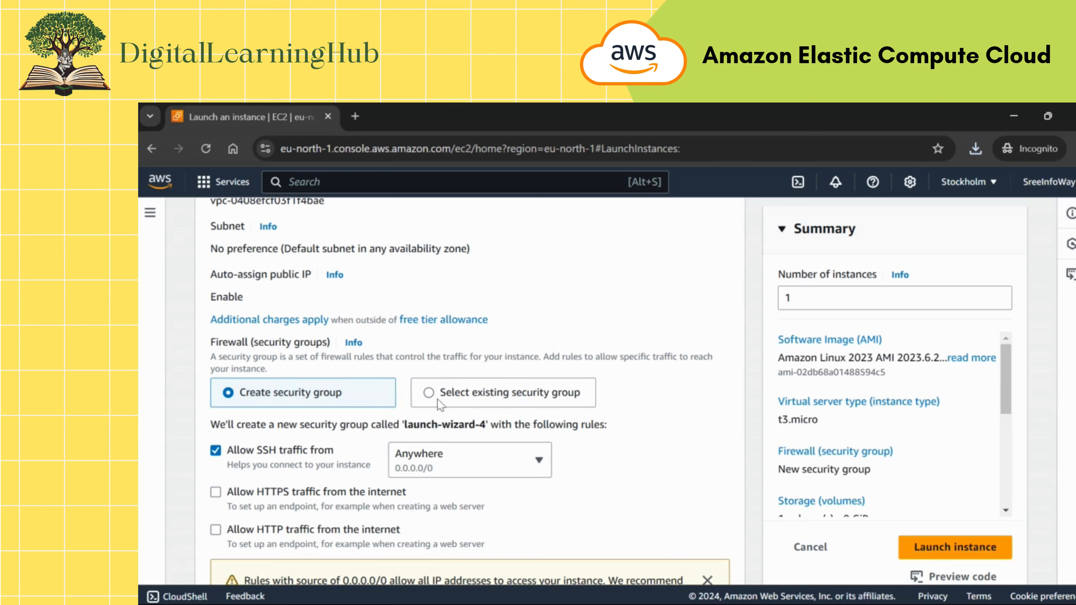
- Look through the four existing security groups without selecting any of them
click(429, 393)
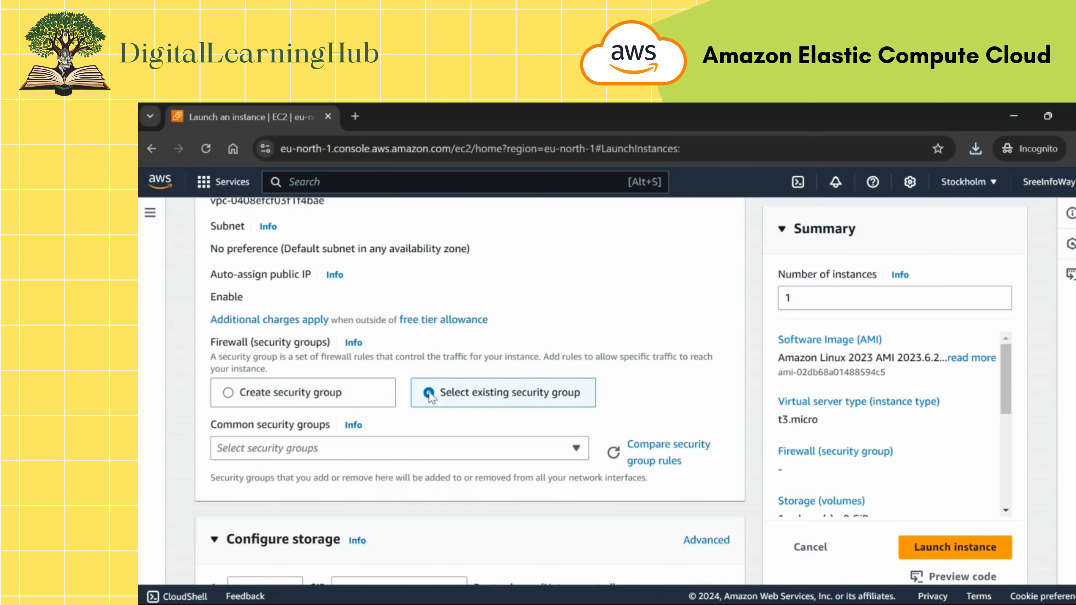
scroll(462, 404, down, 1)
click(470, 403)
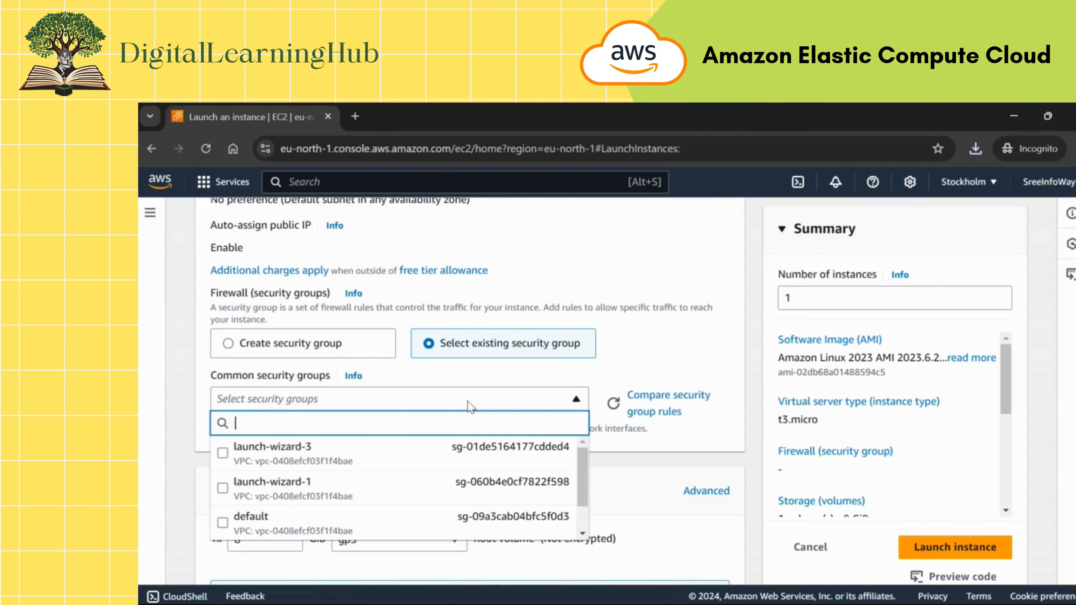
click(632, 358)
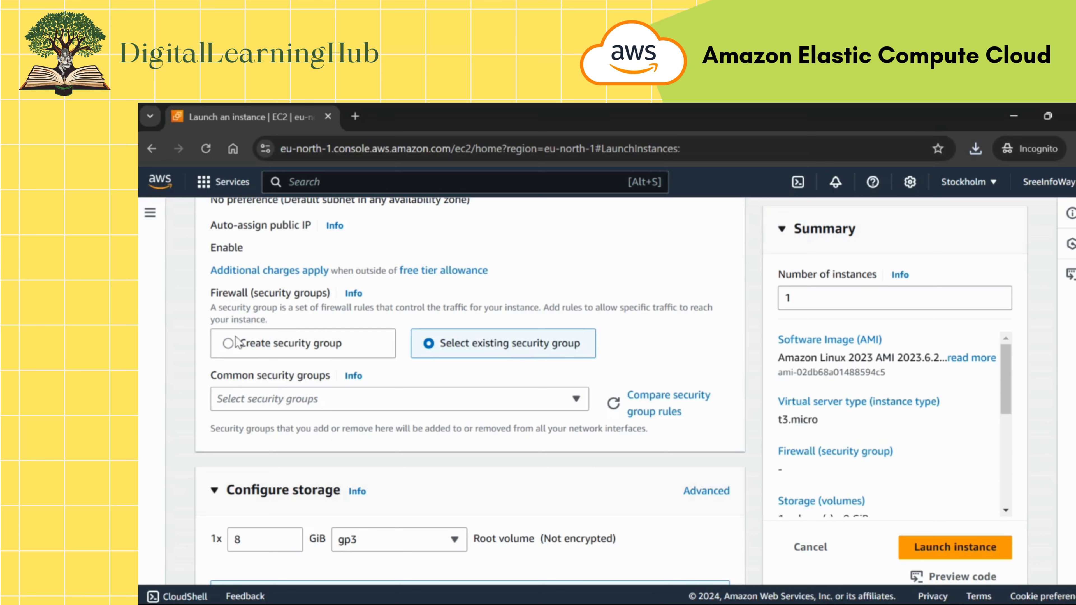
click(250, 344)
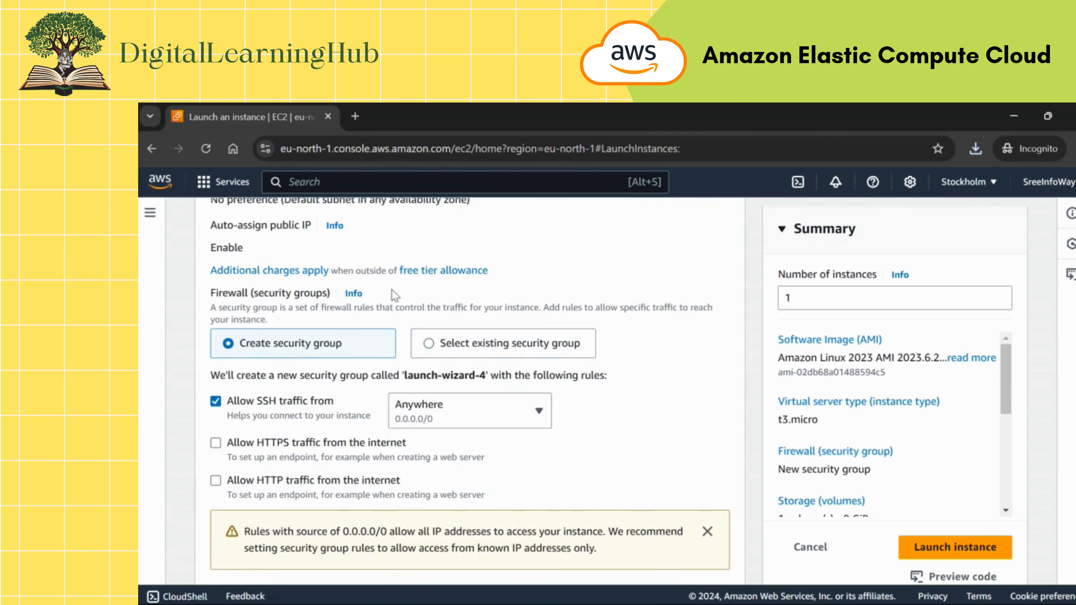
scroll(391, 290, down, 1)
click(501, 276)
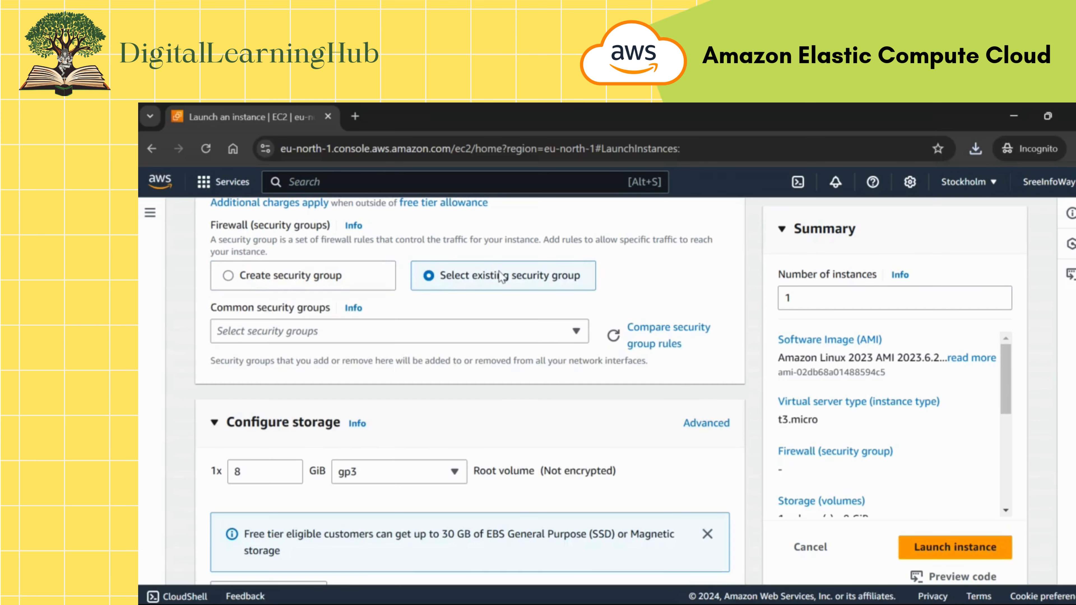
click(434, 332)
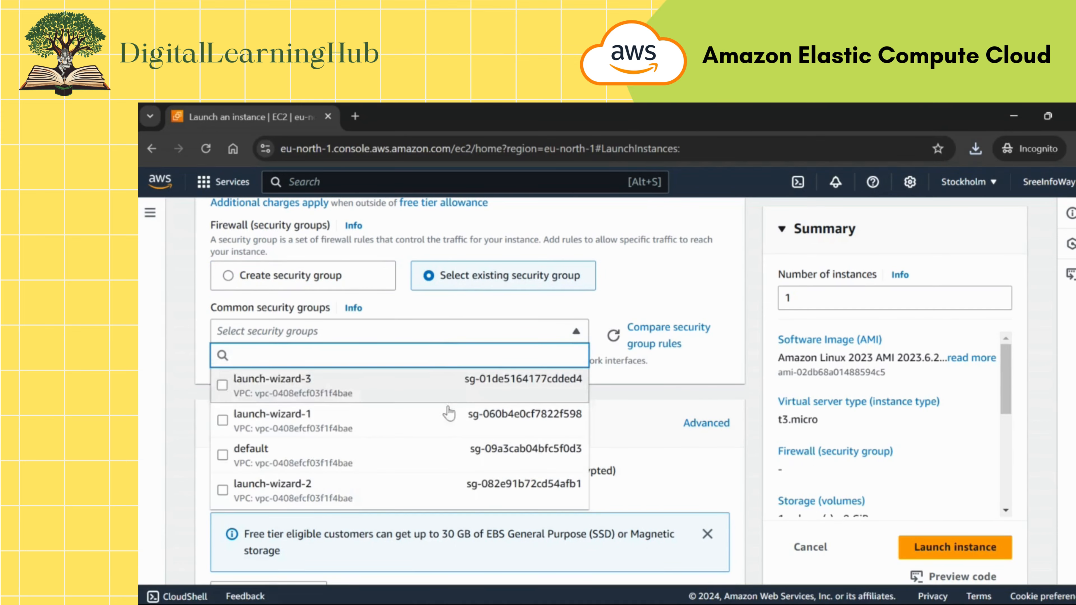
scroll(455, 456, down, 3)
scroll(319, 449, up, 5)
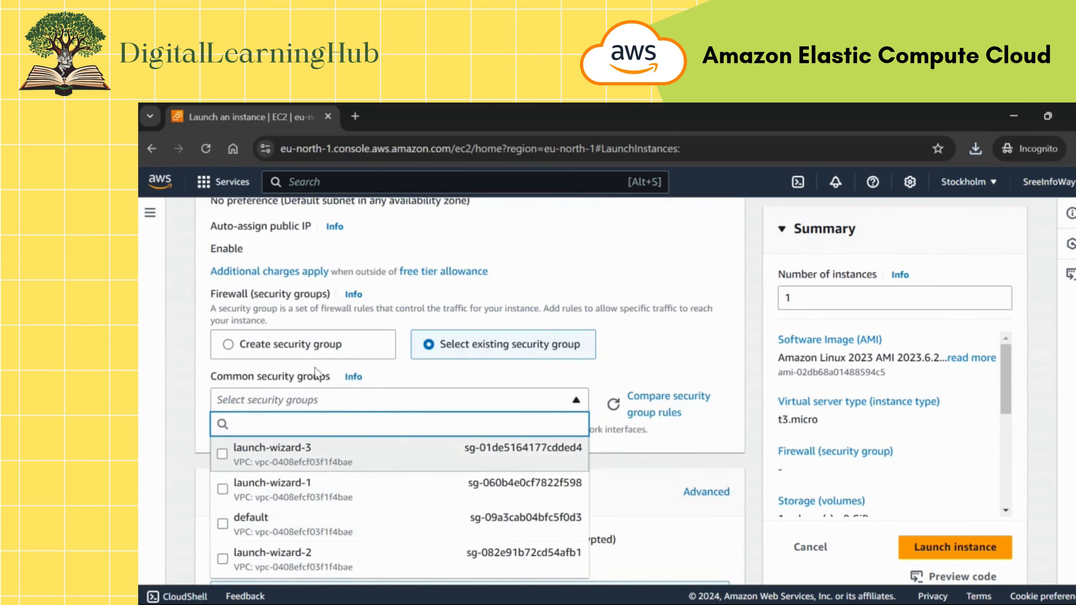
- Stay with creating new group launch-wizard-4 and allow HTTPS and HTTP traffic from the internet
click(296, 346)
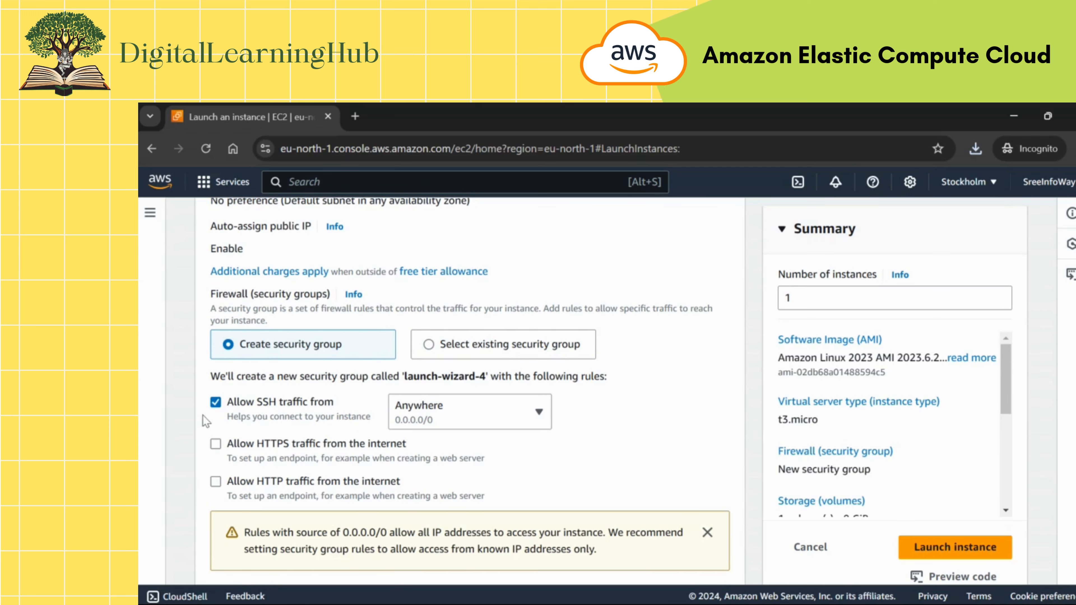
click(420, 417)
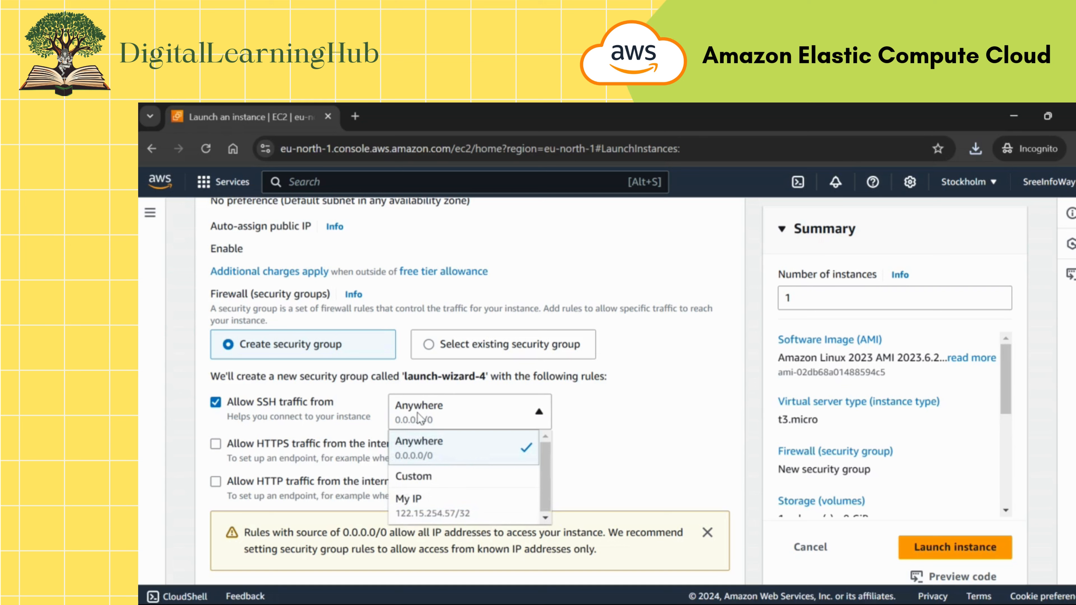
click(216, 445)
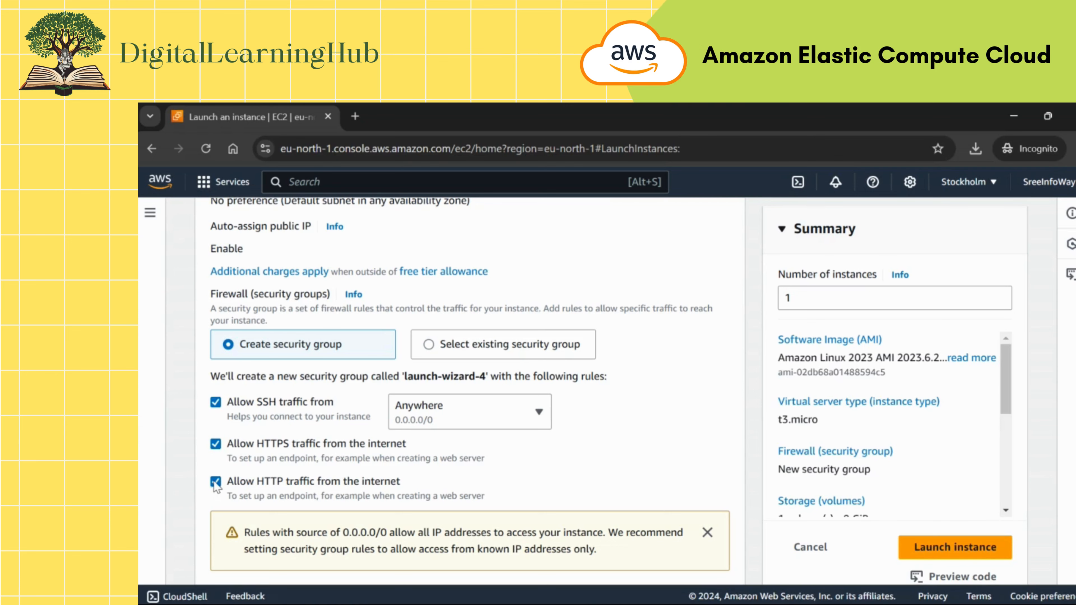
- Review the launch settings: Amazon Linux 2023, t3.micro, WebServerKey, new security group, 8 GiB gp3
scroll(285, 463, down, 5)
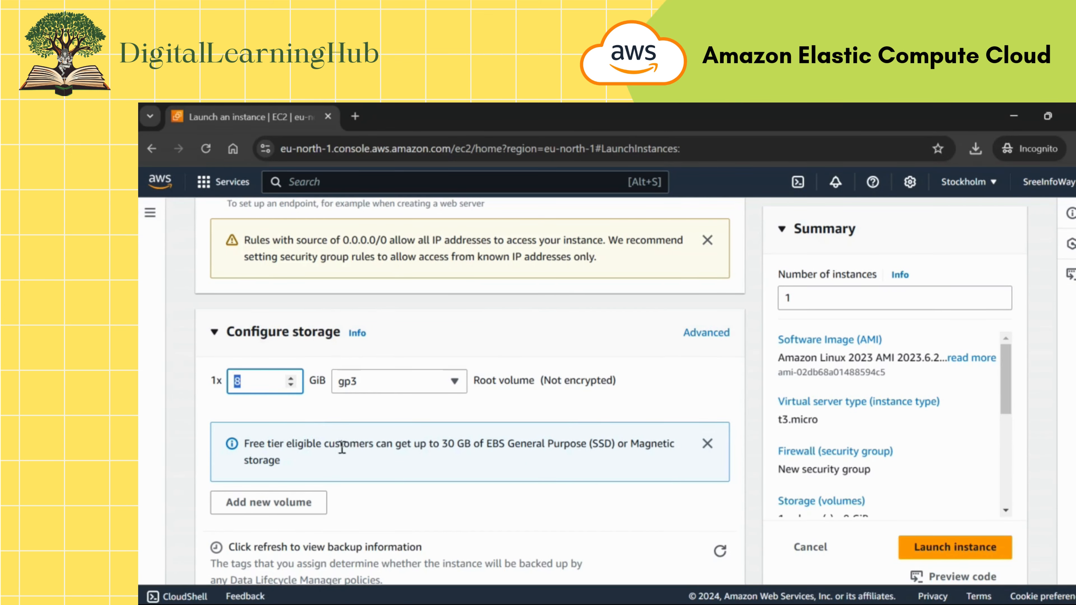
triple_click(444, 450)
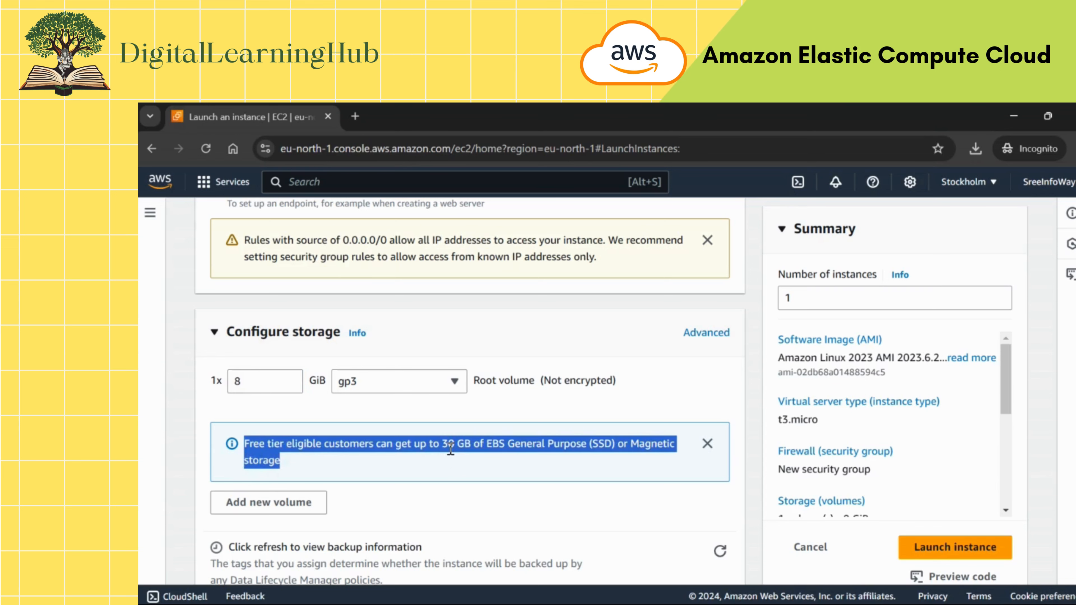
click(475, 398)
scroll(476, 398, down, 3)
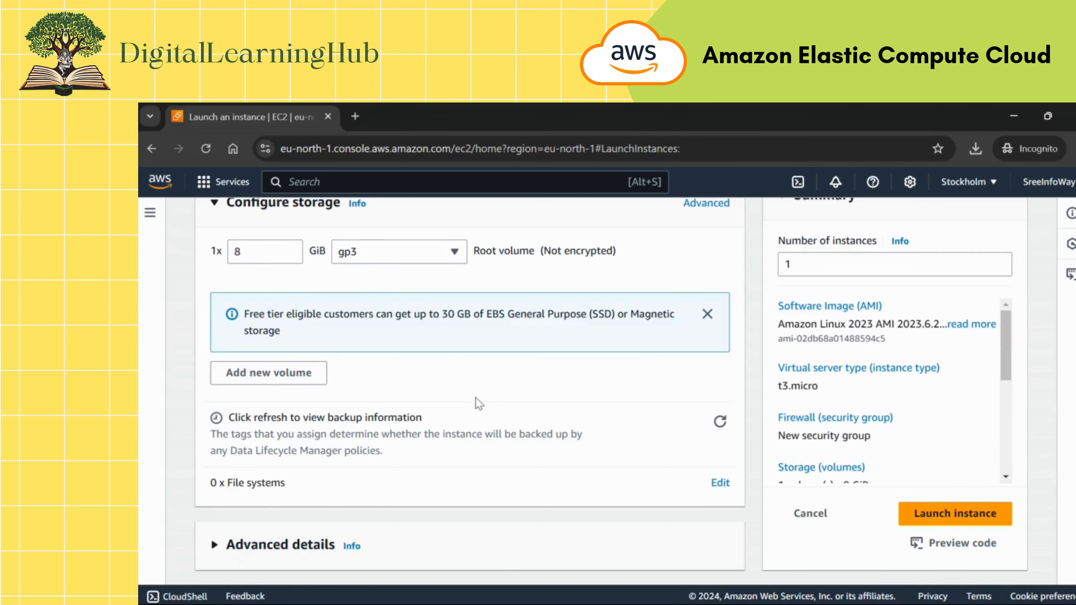
scroll(476, 398, up, 10)
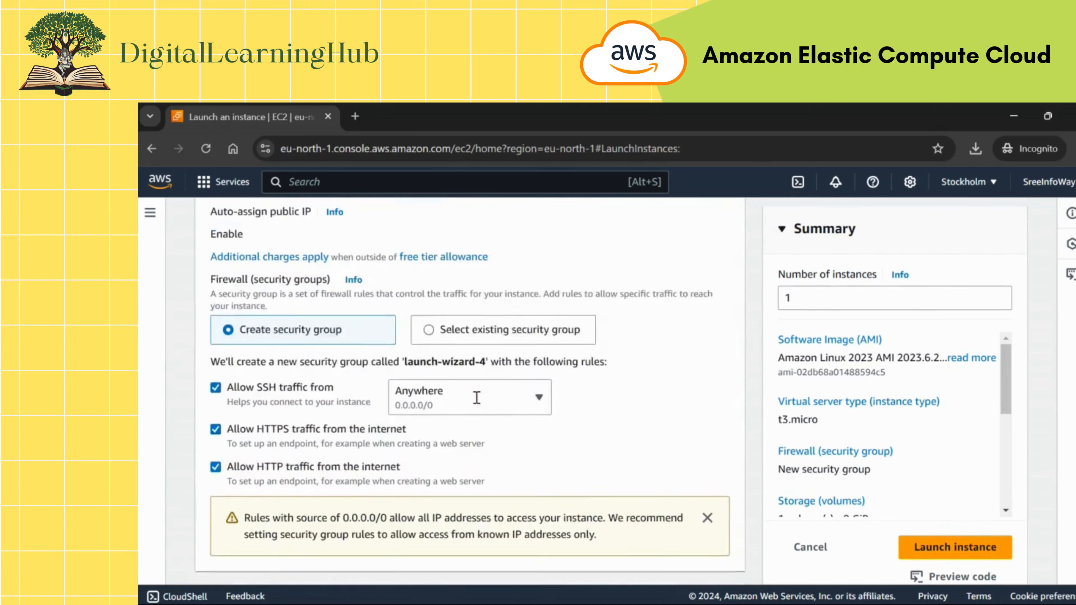
scroll(476, 398, up, 3)
scroll(476, 399, up, 7)
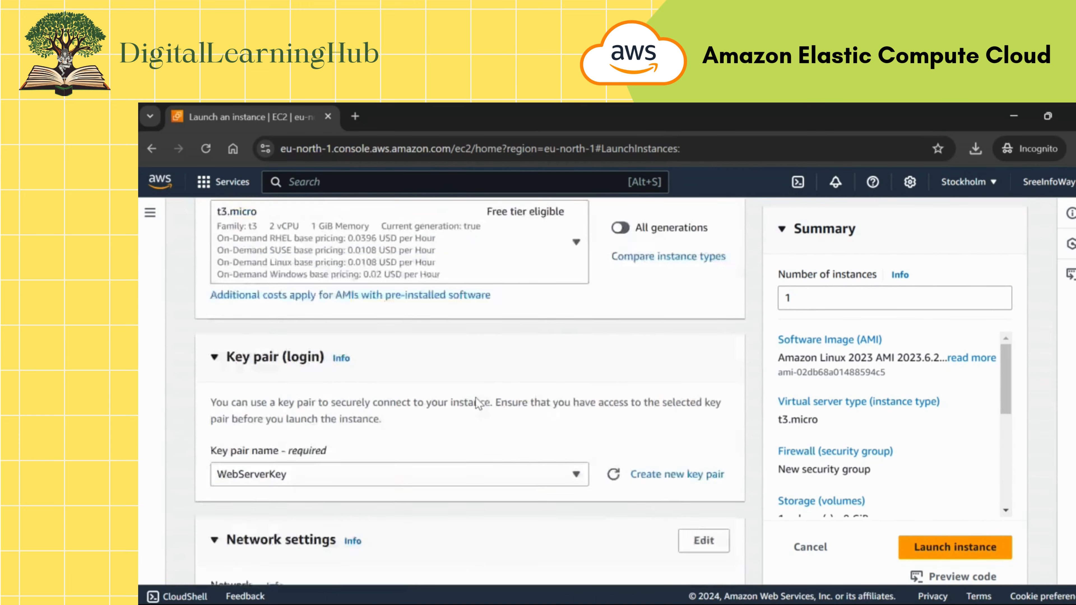
scroll(478, 404, up, 2)
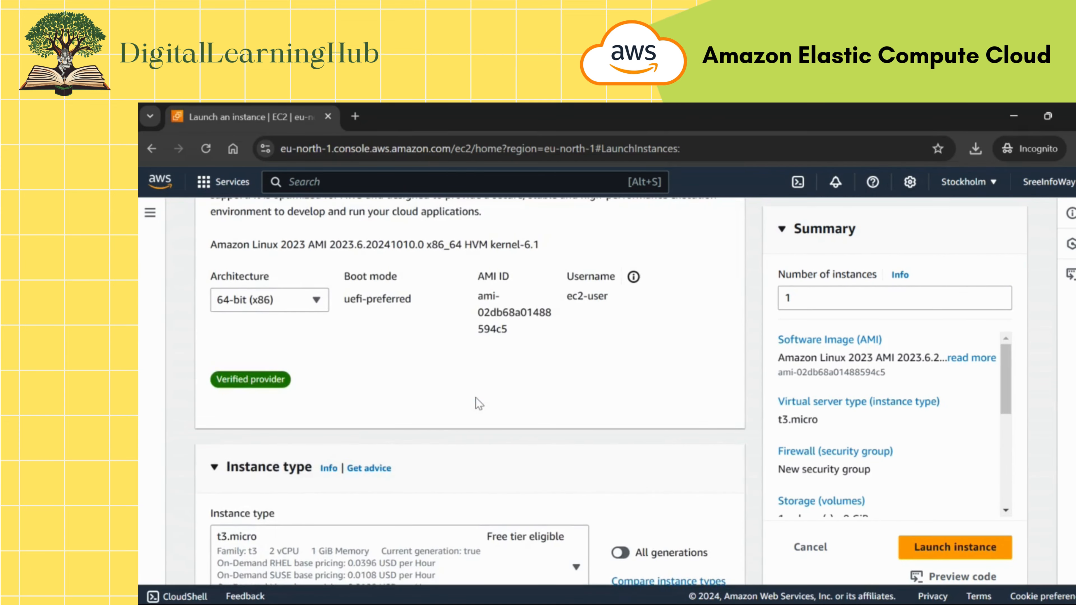
scroll(477, 402, up, 5)
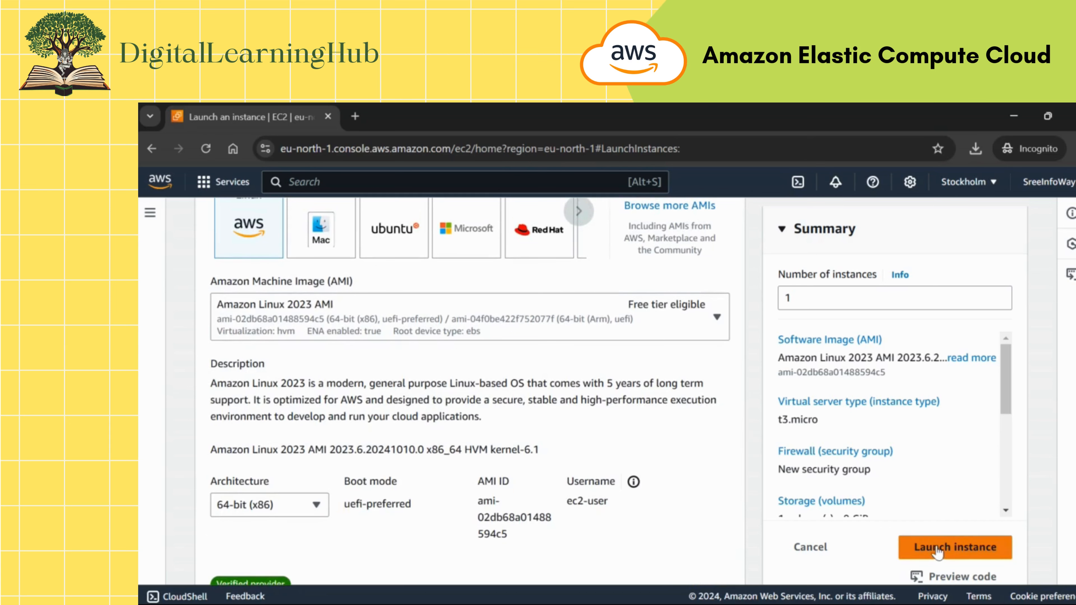
- Launch the instance and confirm the security group, rules and launch initiation steps succeeded
click(939, 551)
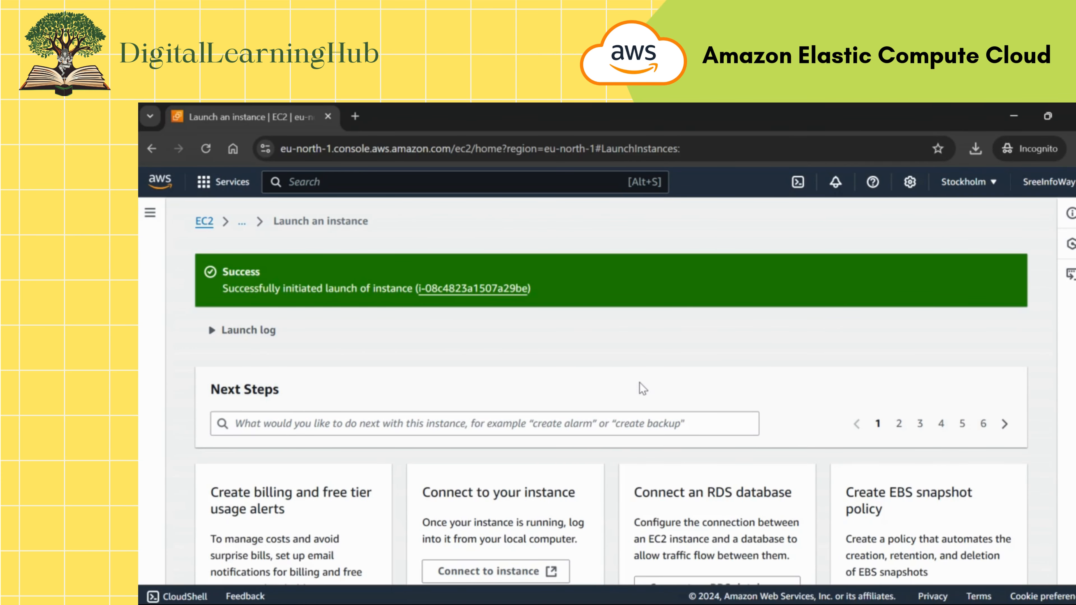
click(210, 330)
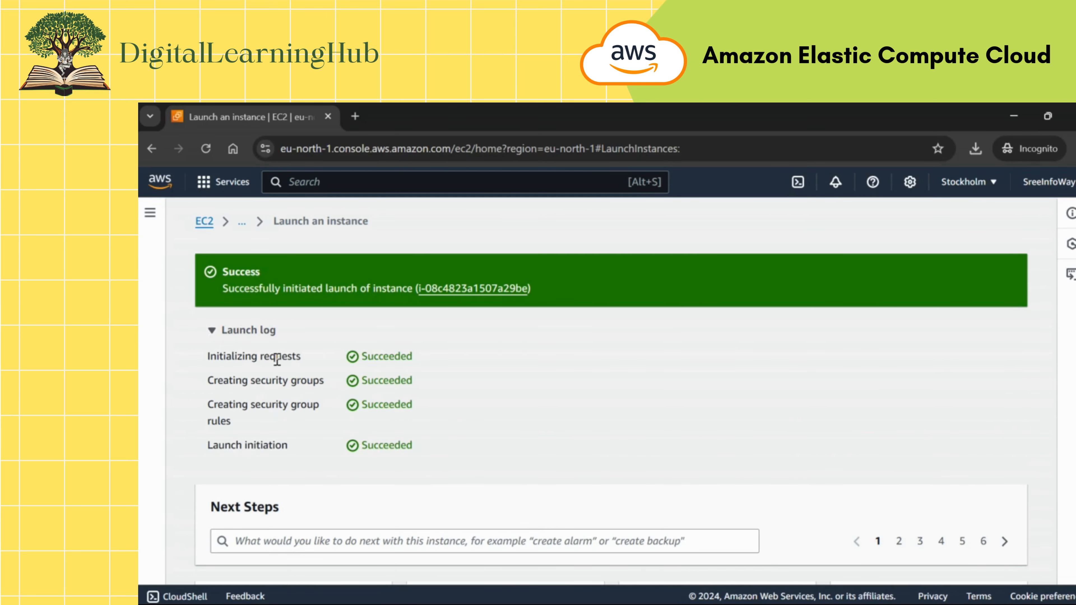
triple_click(285, 382)
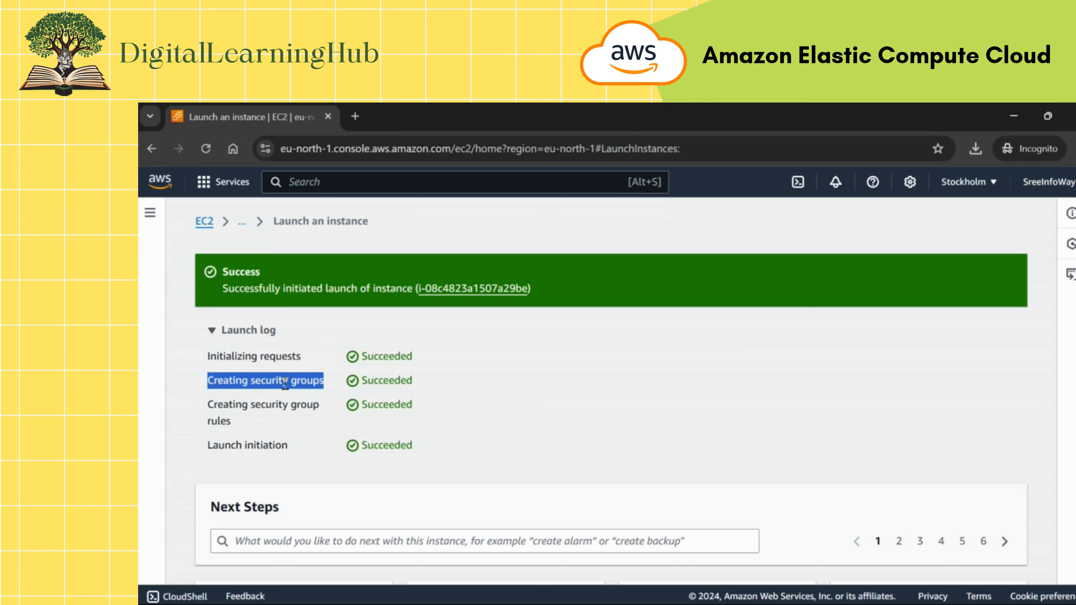
triple_click(262, 409)
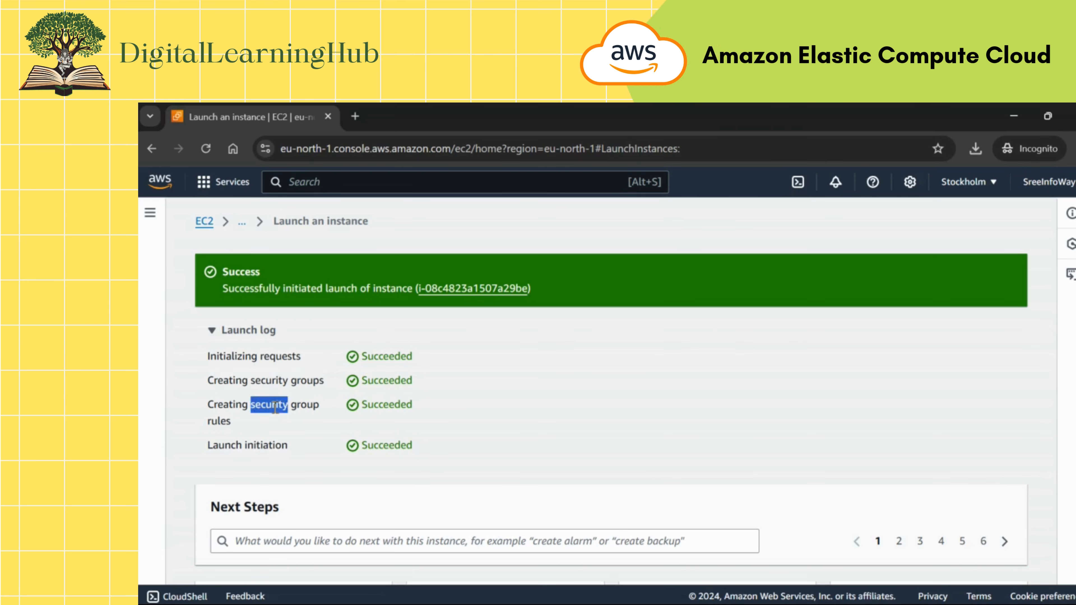
double_click(239, 445)
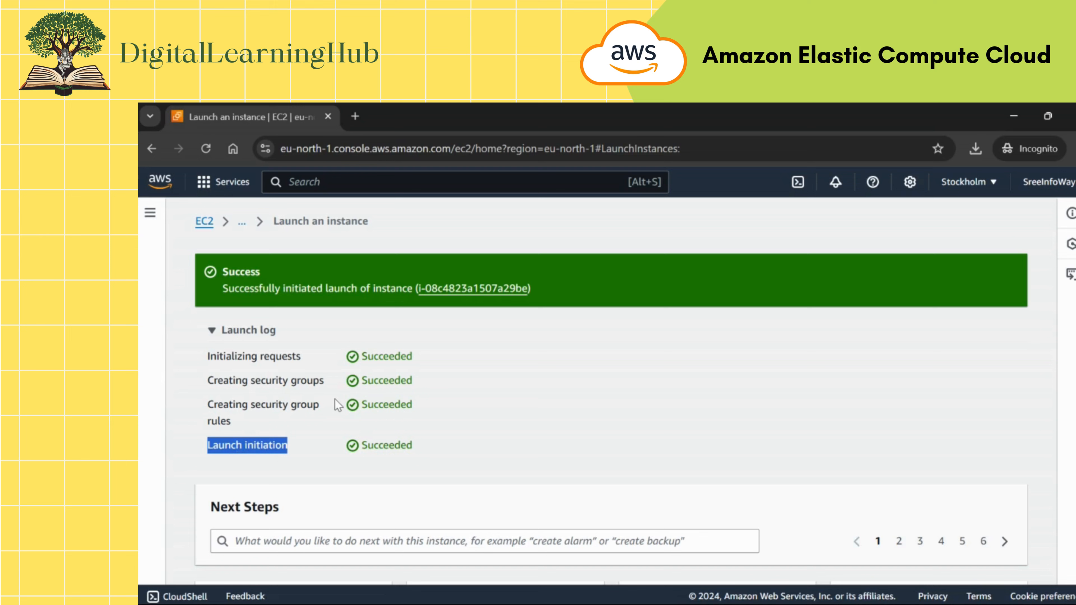
- Refresh the running instances list and select the new WebServer t3.micro instance
click(204, 223)
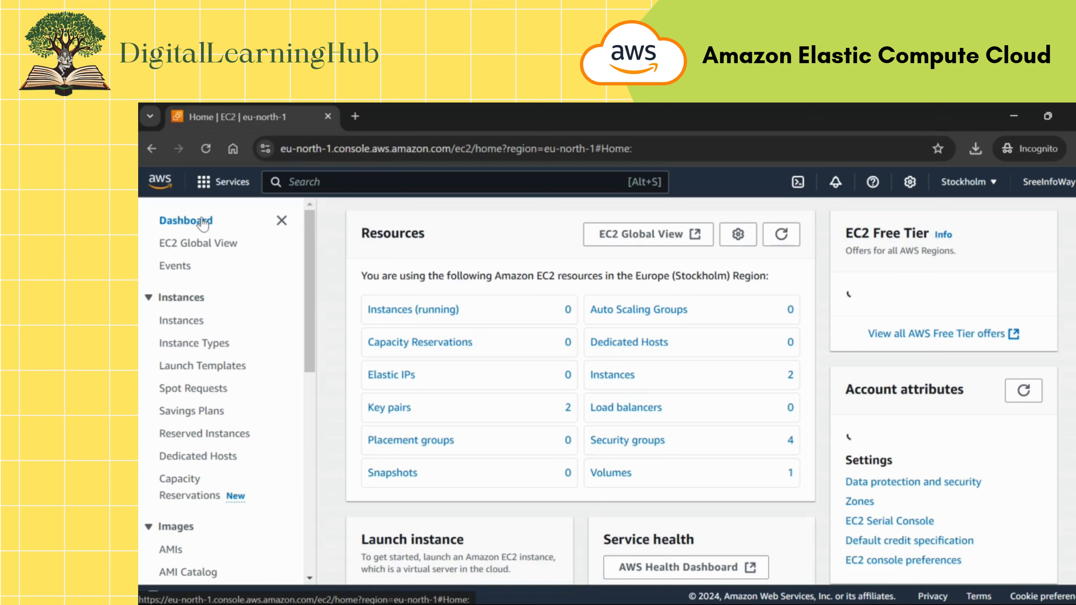
click(406, 313)
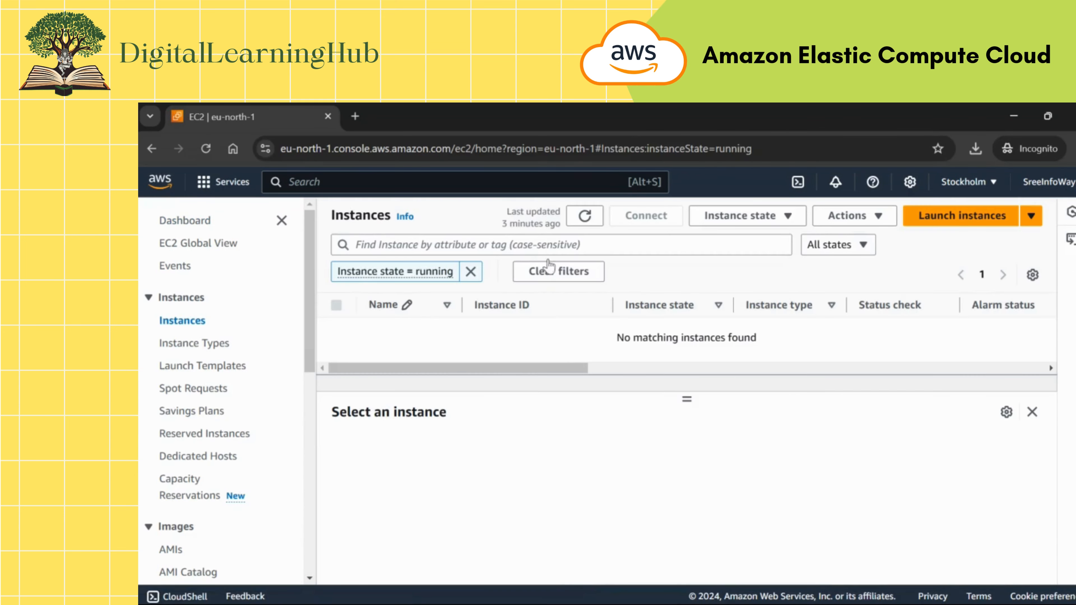
click(573, 221)
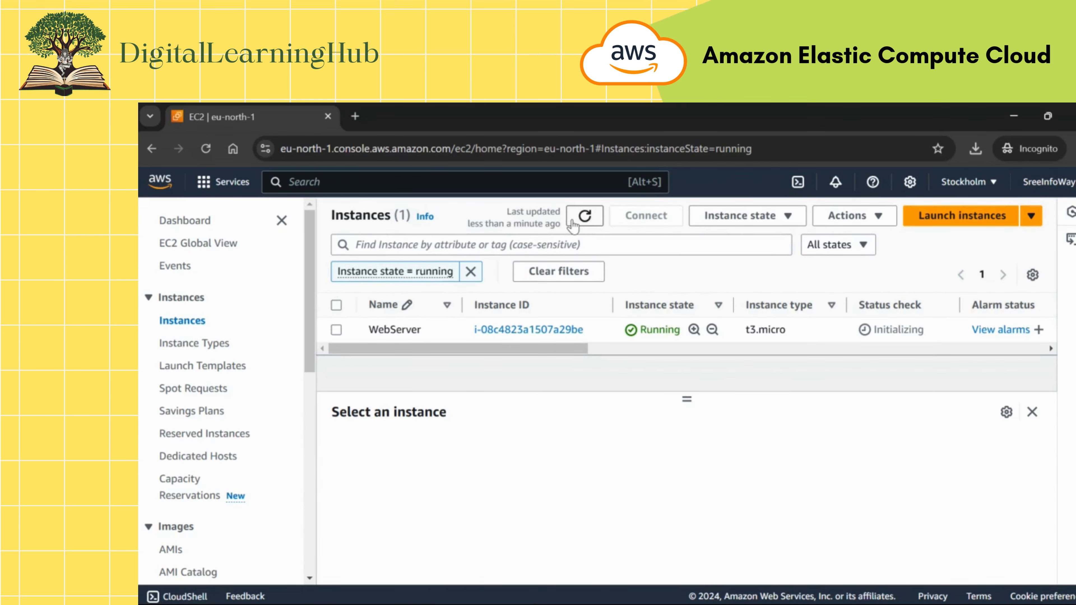
double_click(658, 329)
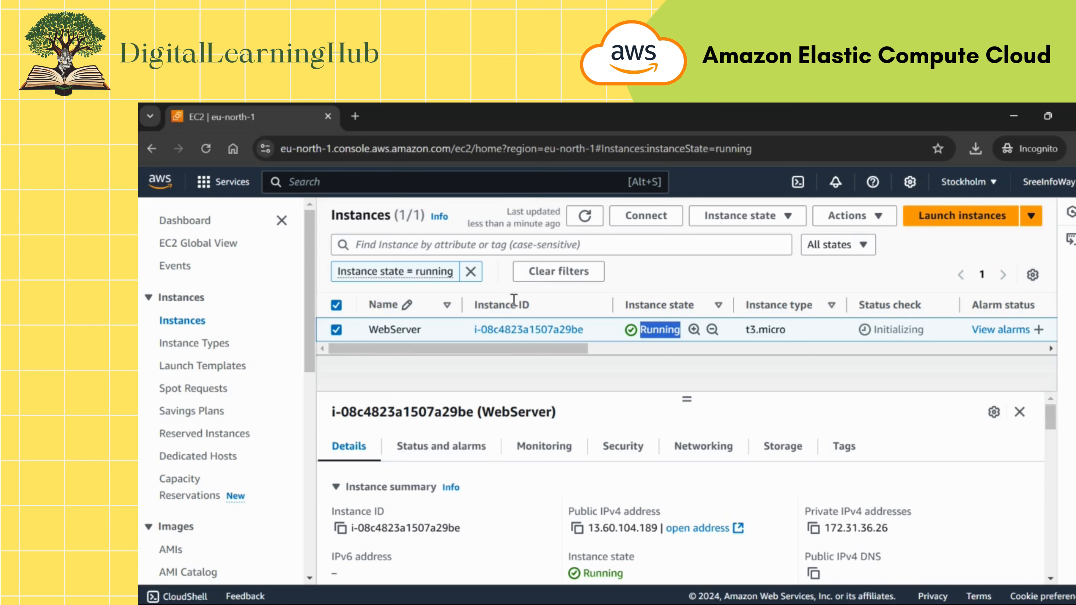
scroll(515, 454, down, 3)
scroll(516, 454, up, 3)
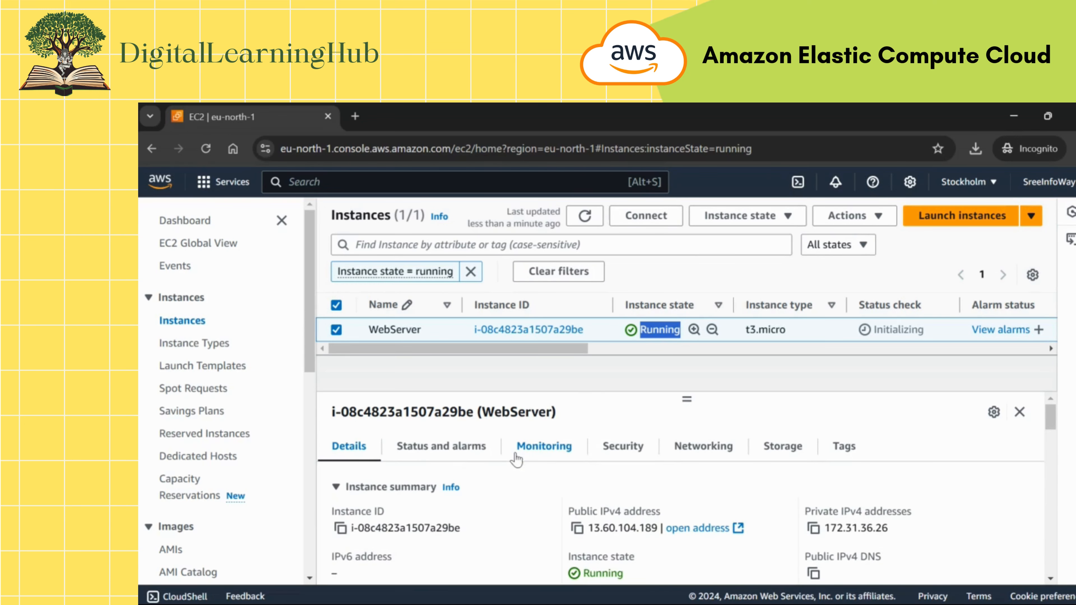
scroll(598, 394, down, 2)
scroll(597, 395, up, 2)
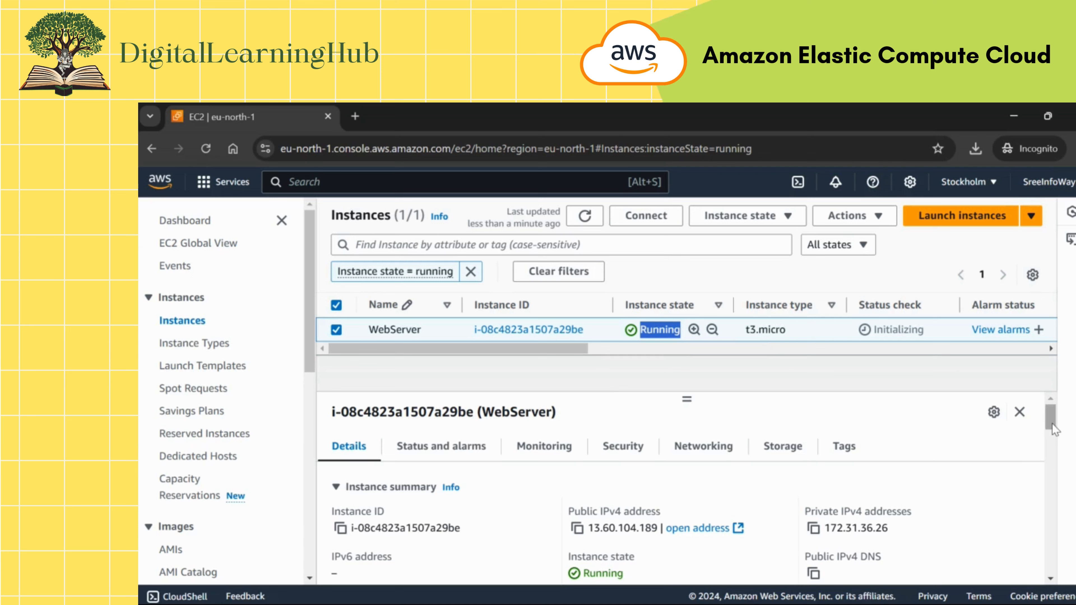
scroll(781, 474, down, 3)
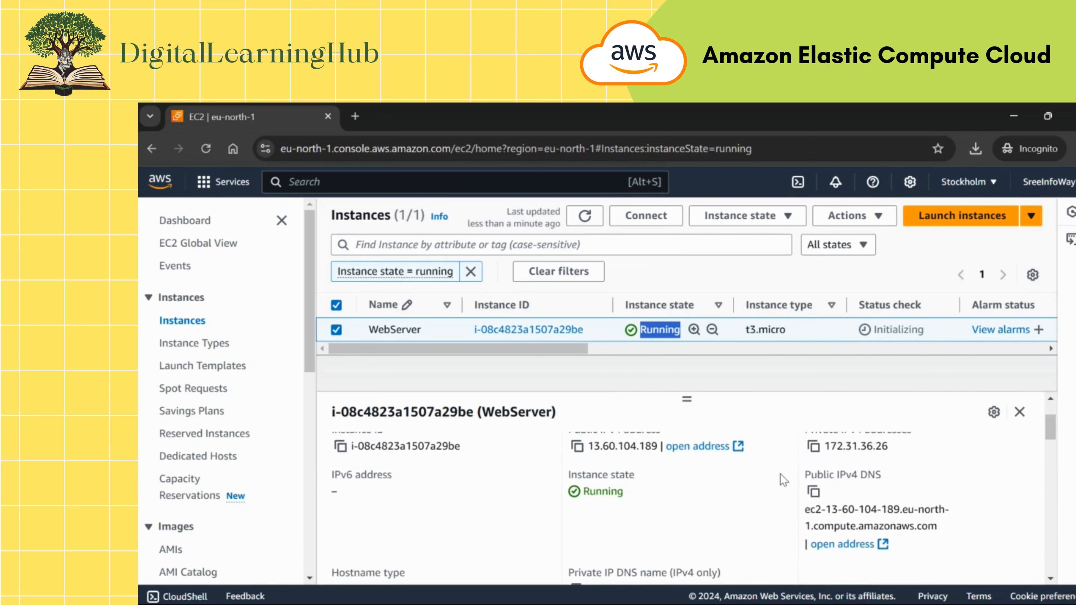
scroll(781, 475, up, 3)
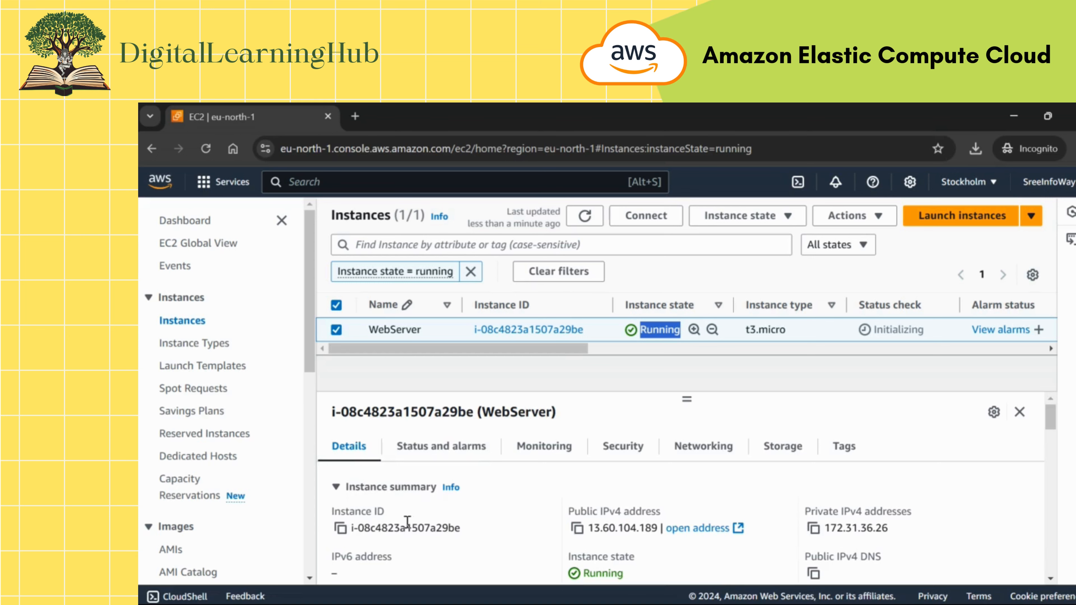
- Open WebServer's details page and check its public and private IPs and internal hostname
click(530, 330)
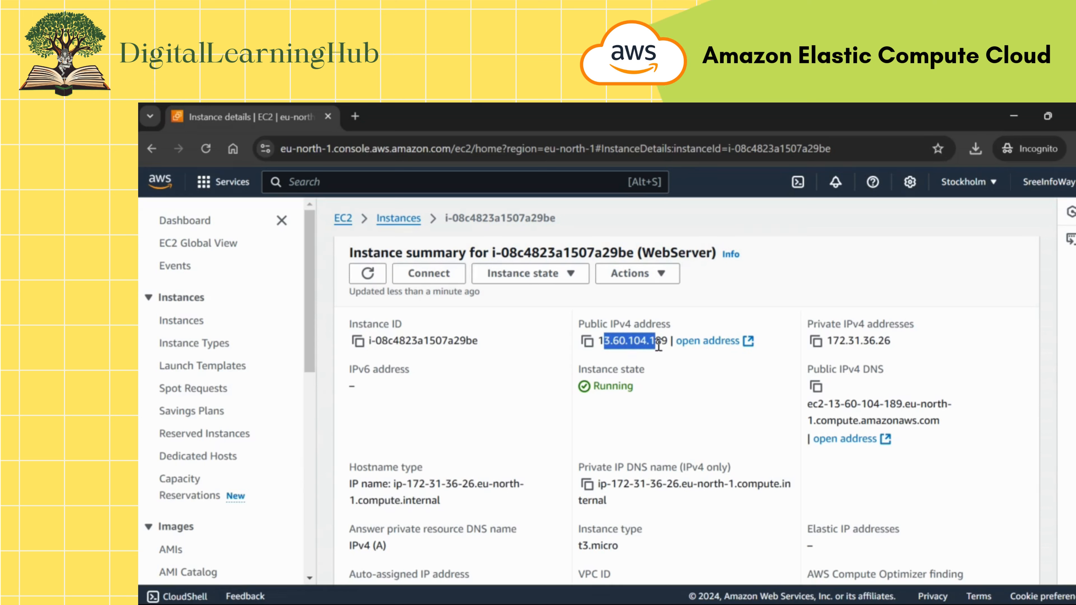
click(616, 362)
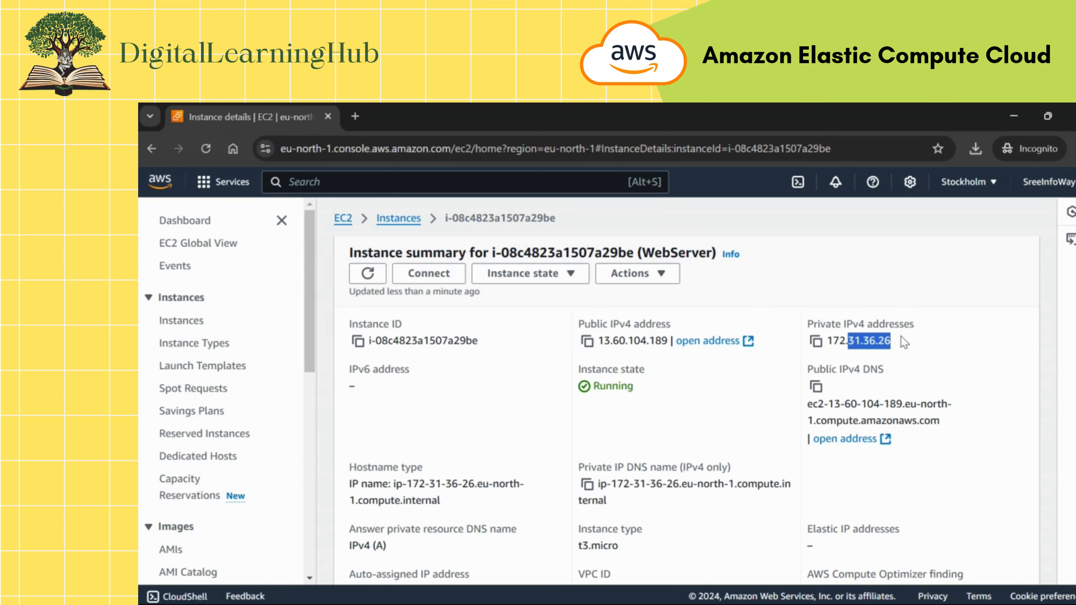
click(713, 369)
scroll(712, 369, down, 2)
scroll(712, 370, down, 2)
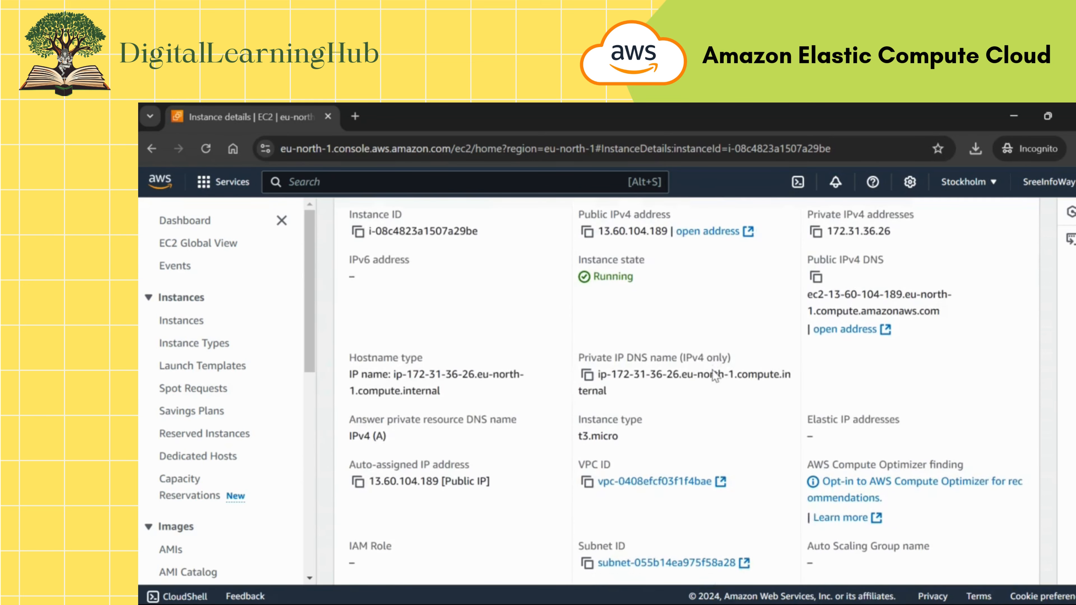
drag(457, 367, 483, 385)
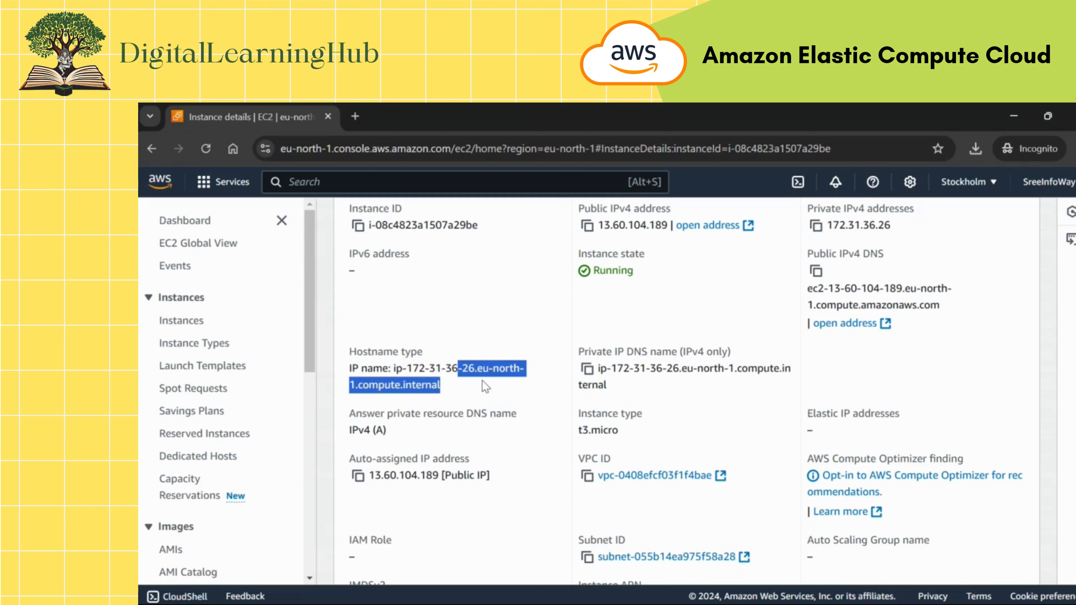
scroll(671, 386, down, 3)
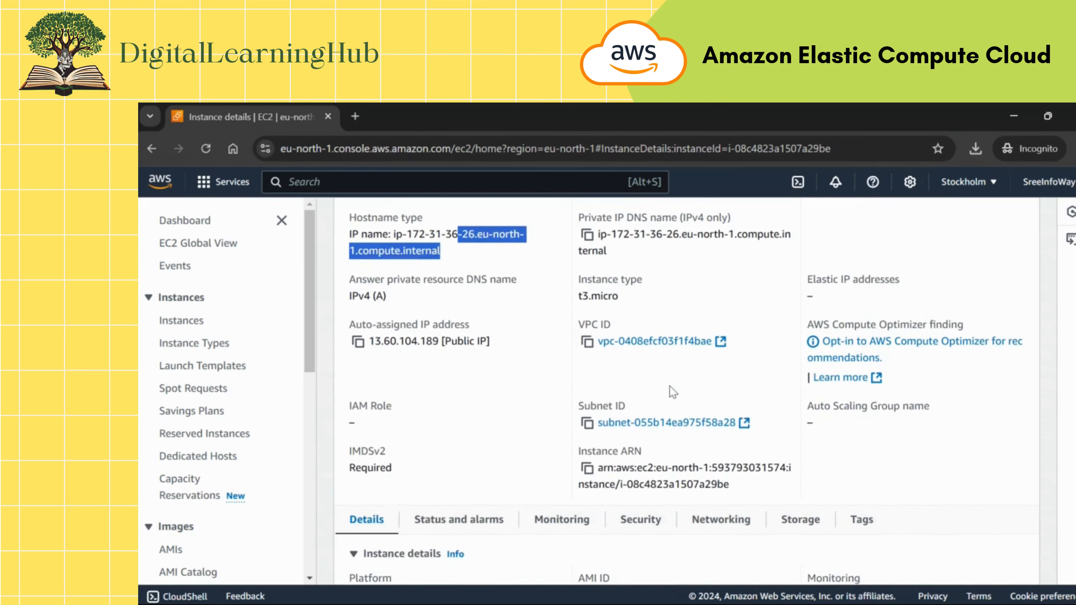
scroll(522, 412, down, 5)
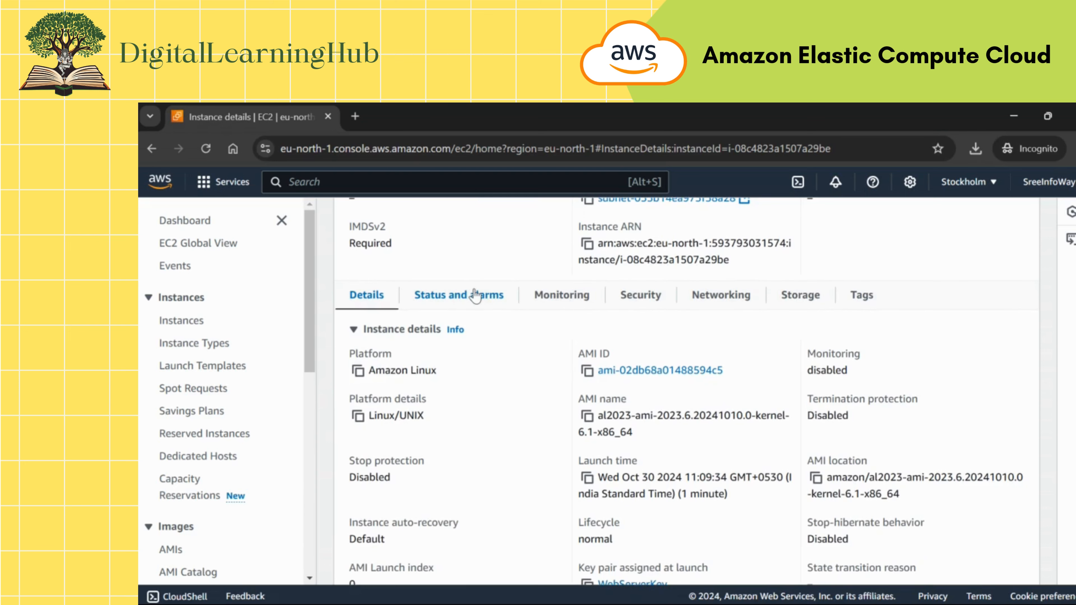
- Review the Status and alarms, Monitoring, and Security tabs with their inbound rules
click(475, 296)
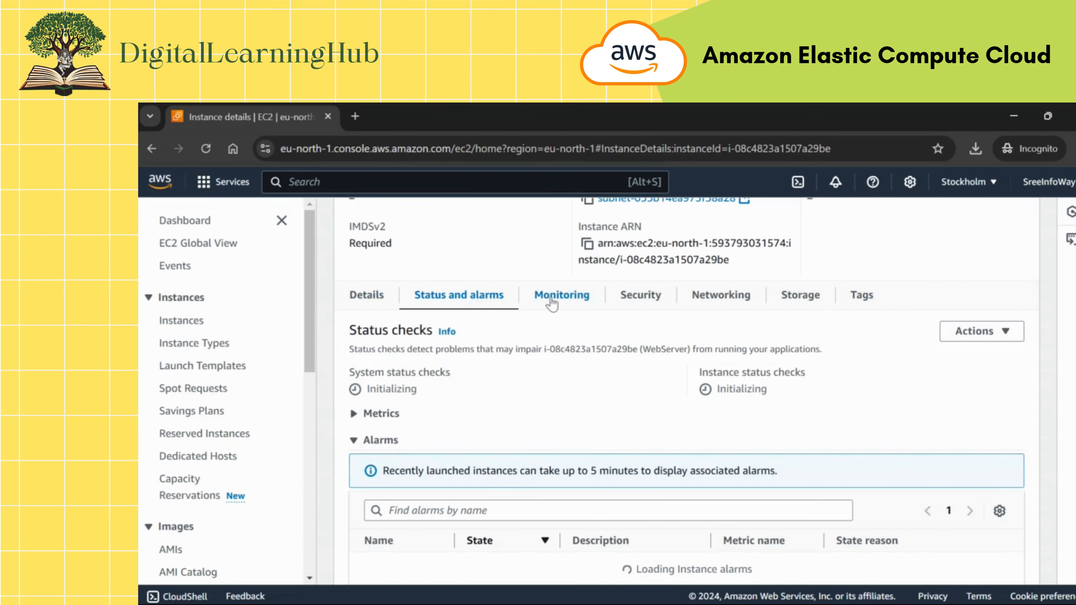
scroll(565, 271, down, 1)
click(565, 265)
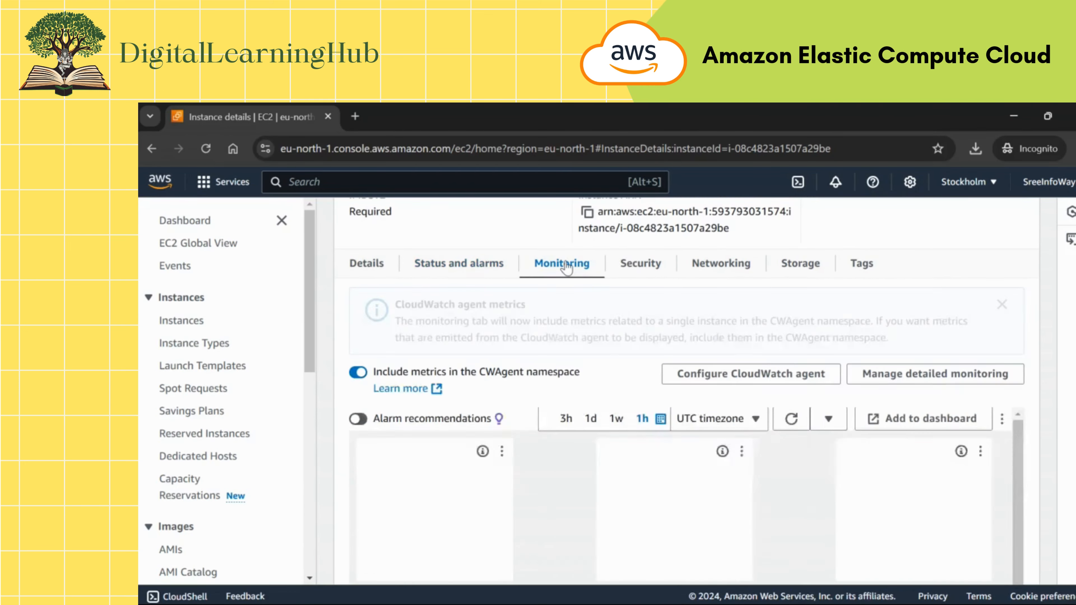
scroll(542, 467, down, 2)
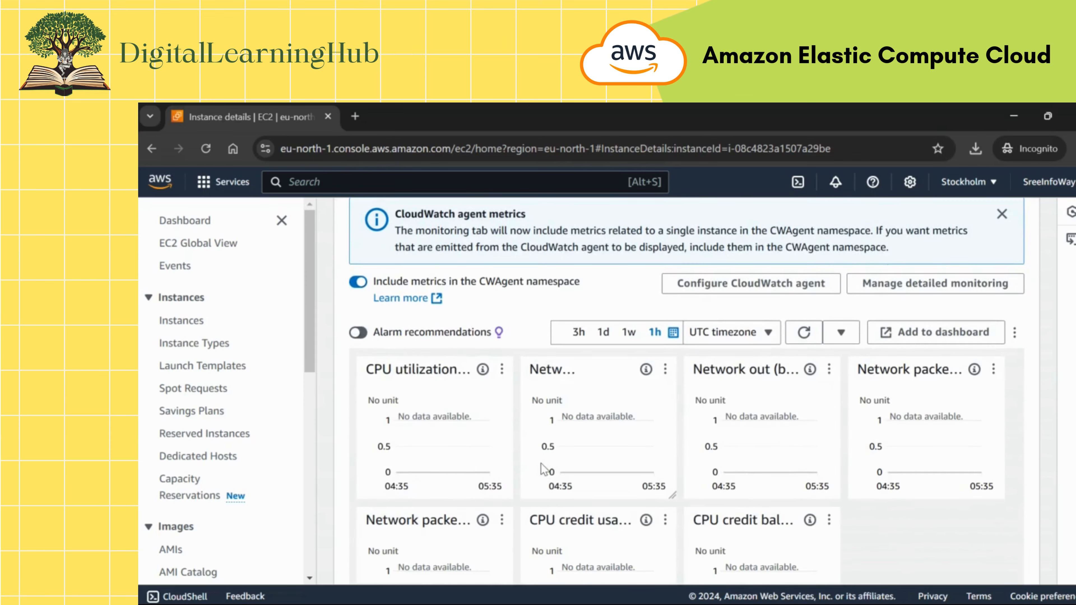
scroll(596, 439, down, 3)
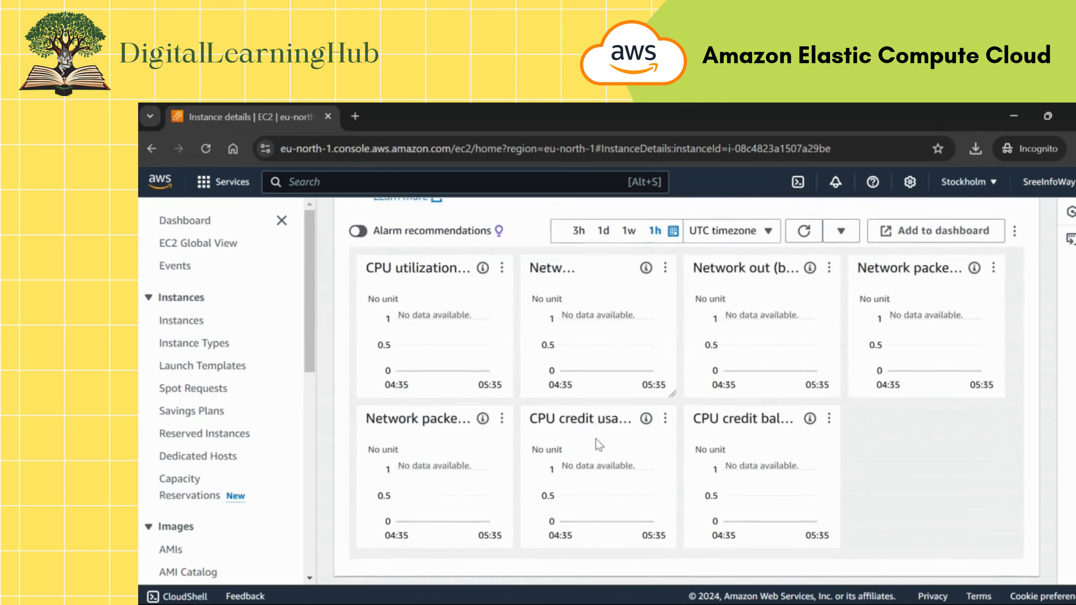
scroll(596, 440, up, 6)
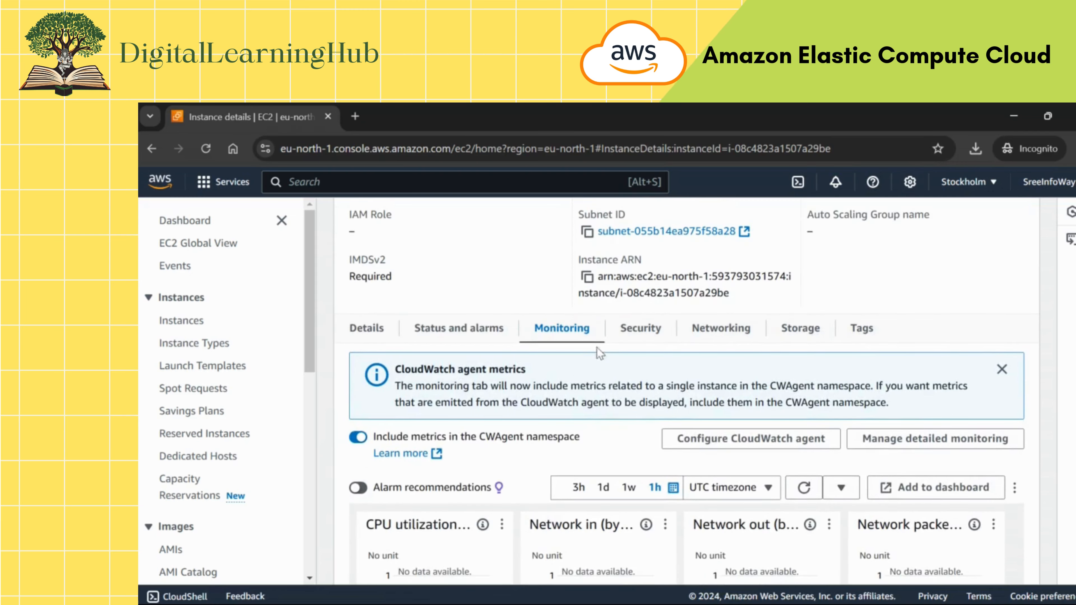
click(637, 331)
scroll(635, 427, down, 5)
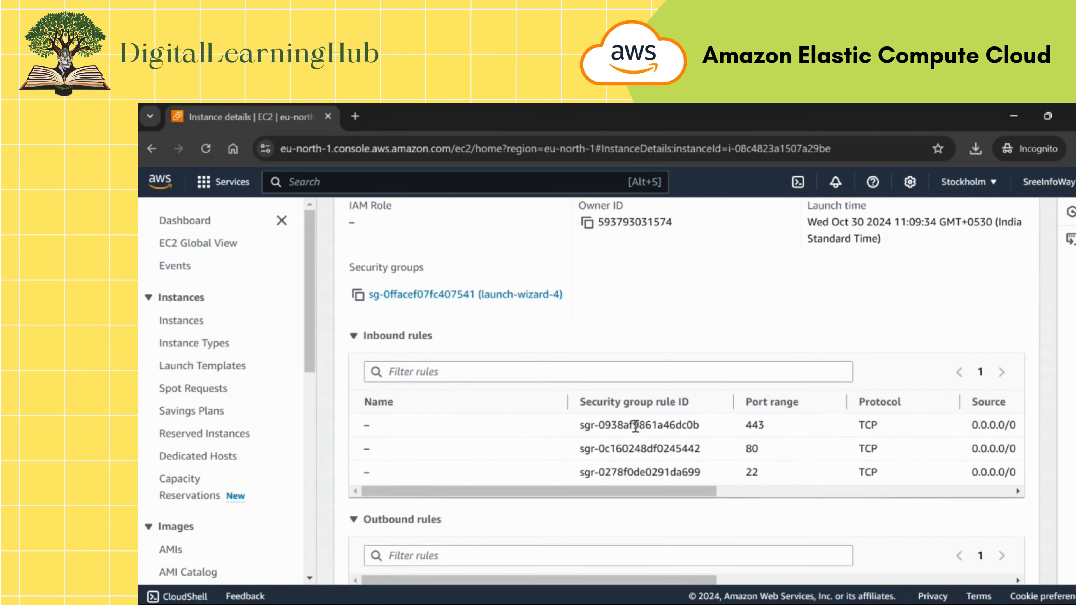
click(418, 339)
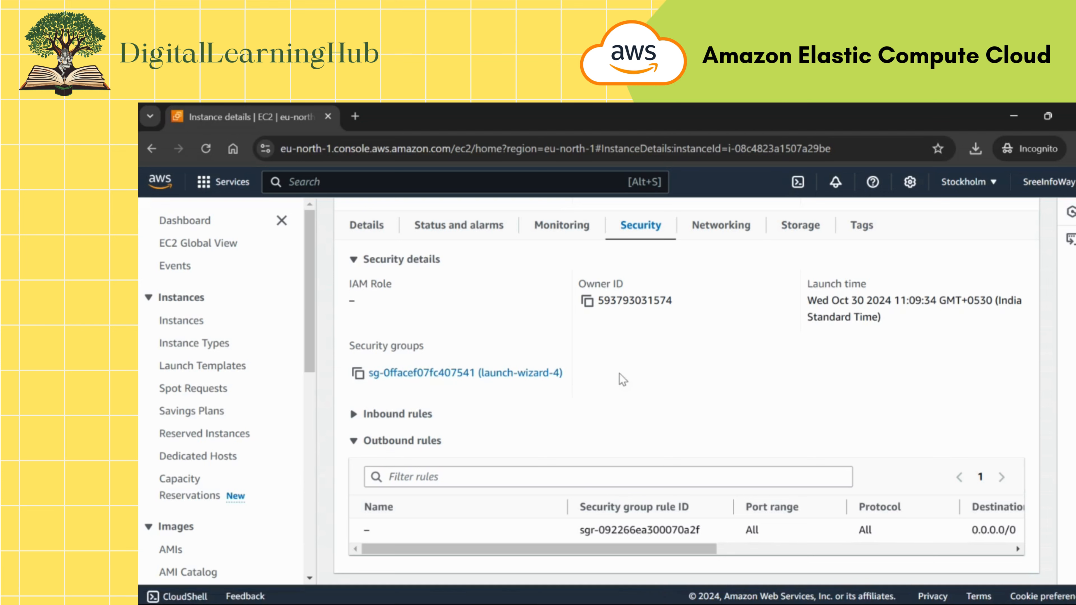
- Check the Networking details and the 8 GiB volume on the Storage tab
click(729, 238)
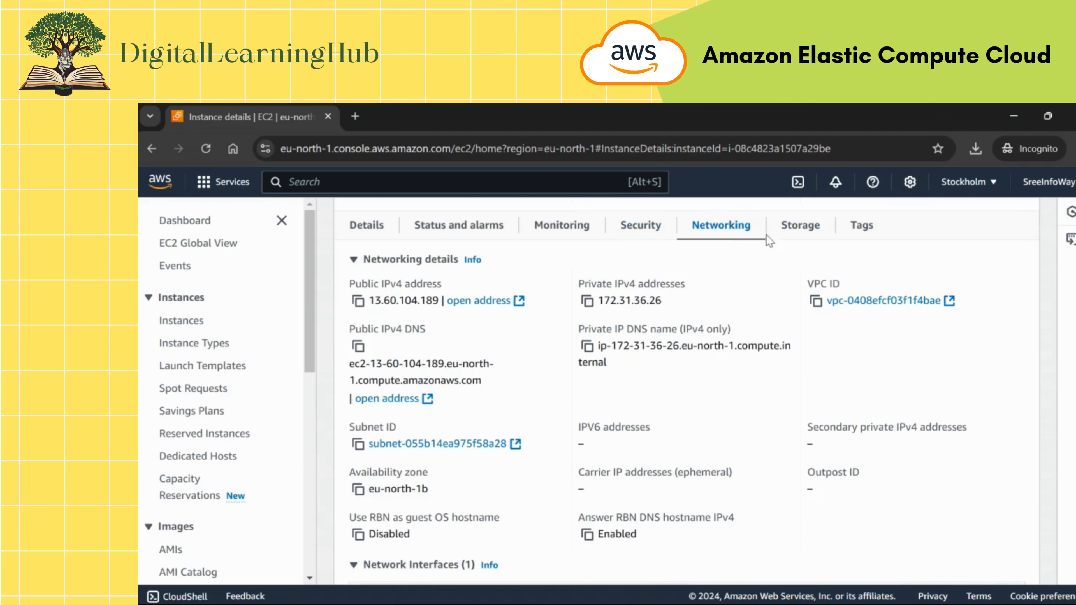
click(808, 231)
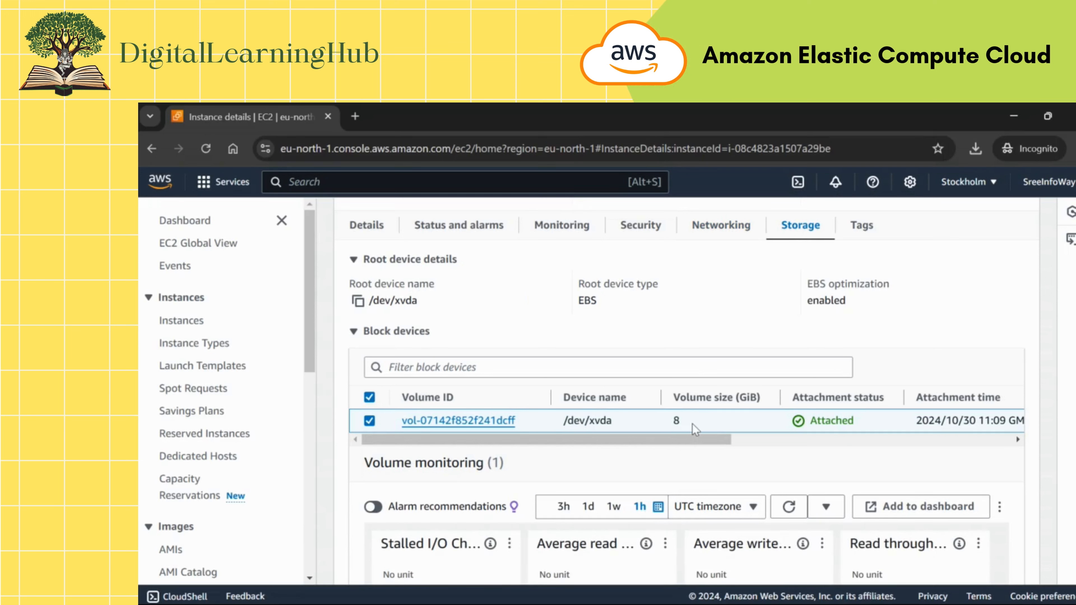
drag(697, 429, 667, 424)
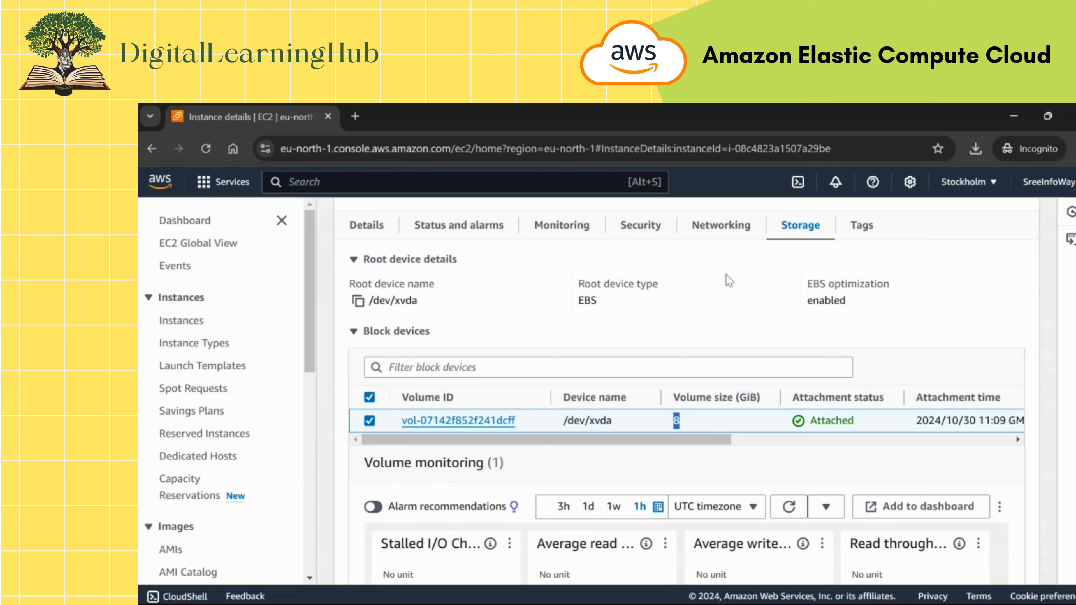
click(682, 303)
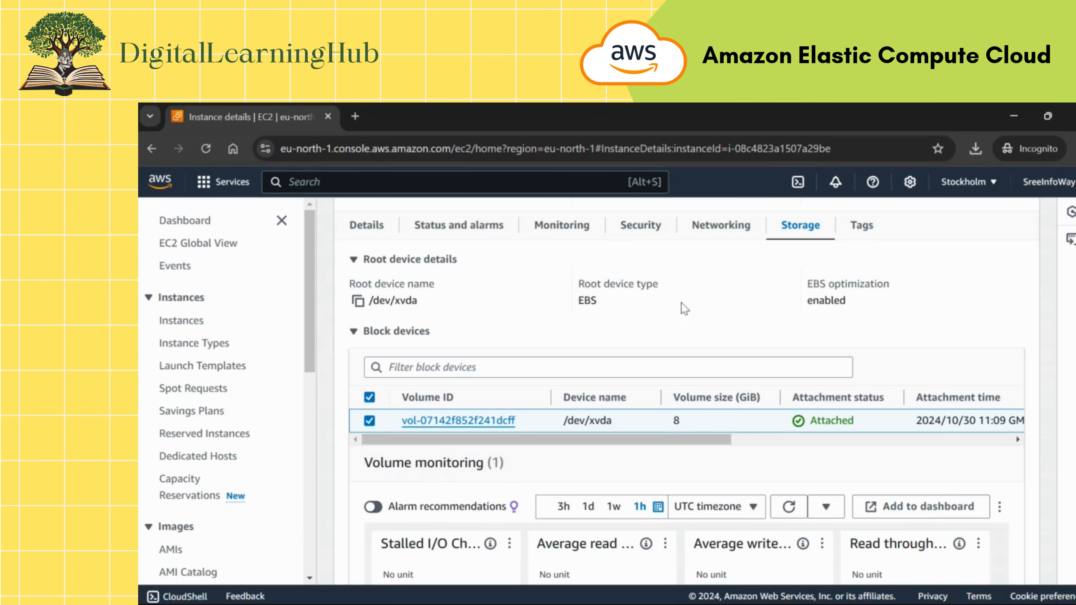
scroll(681, 303, up, 15)
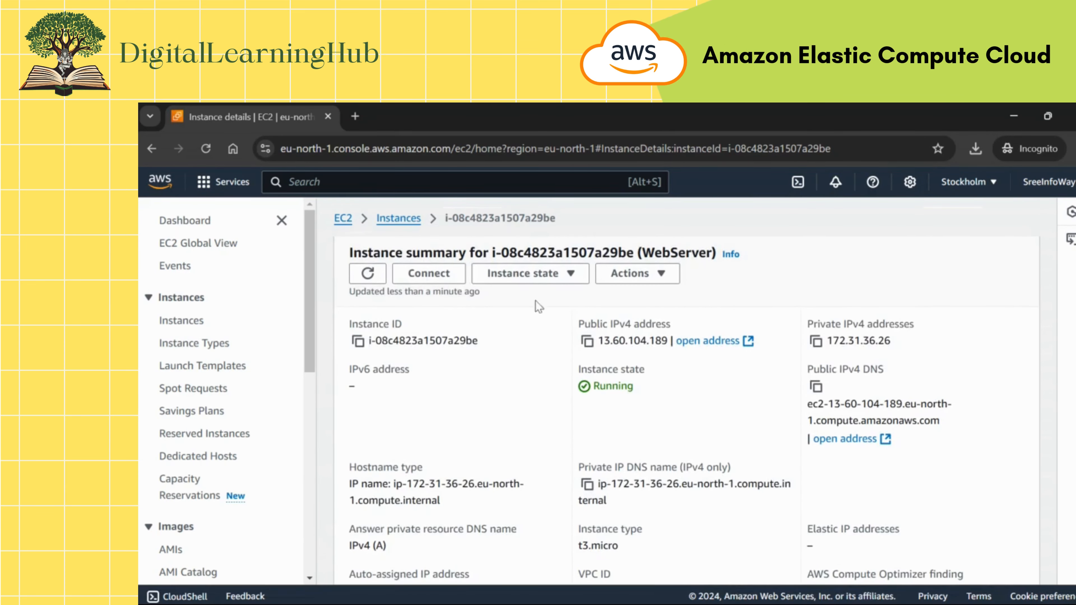
- Open the WebServer instance's Connect page and show the SSH client instructions
triple_click(439, 250)
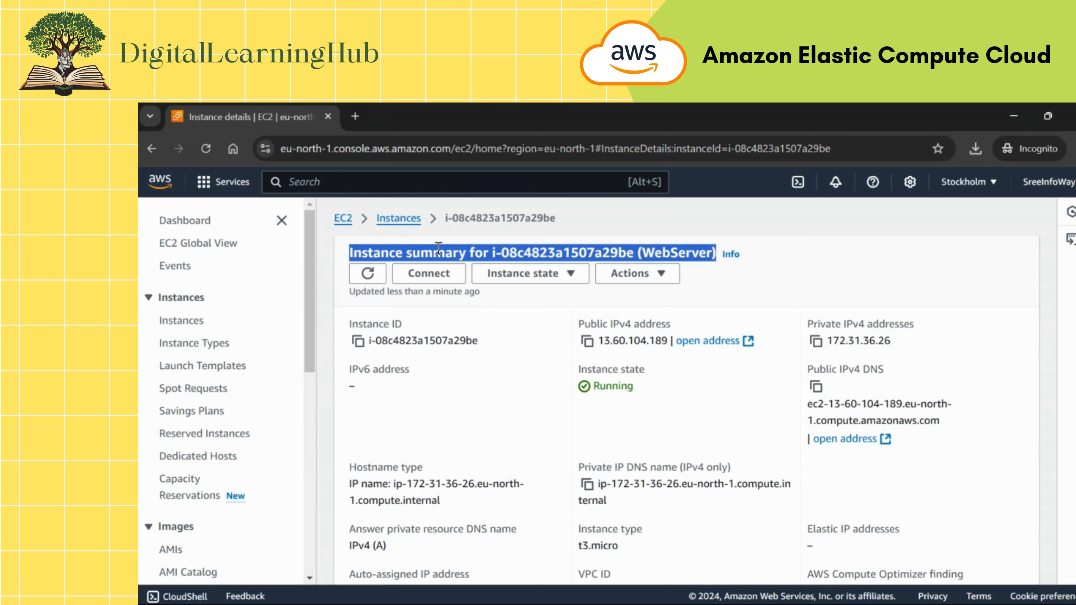
click(427, 276)
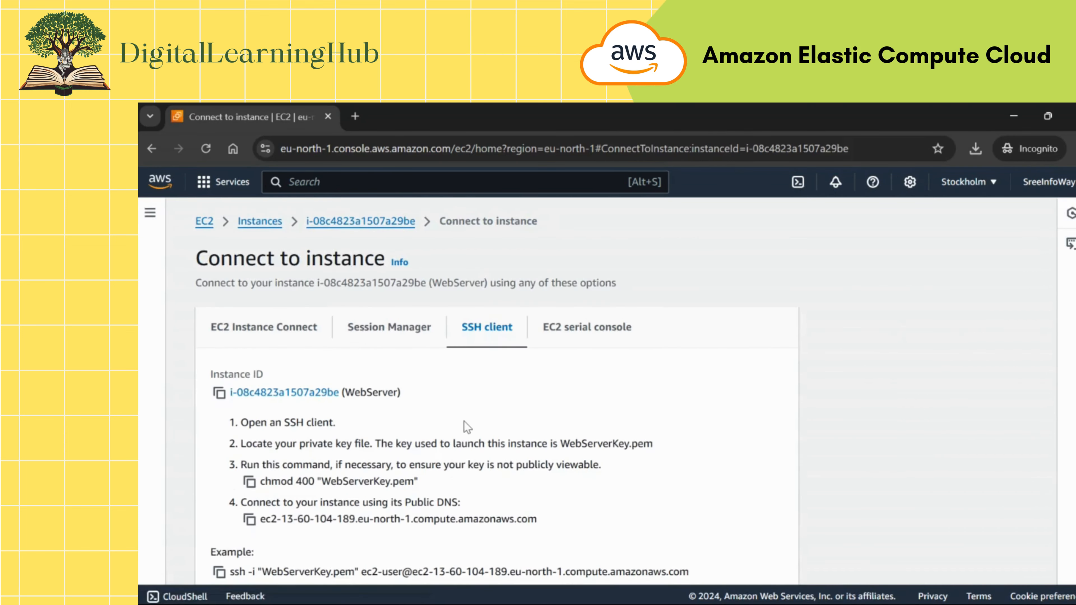
scroll(464, 424, down, 5)
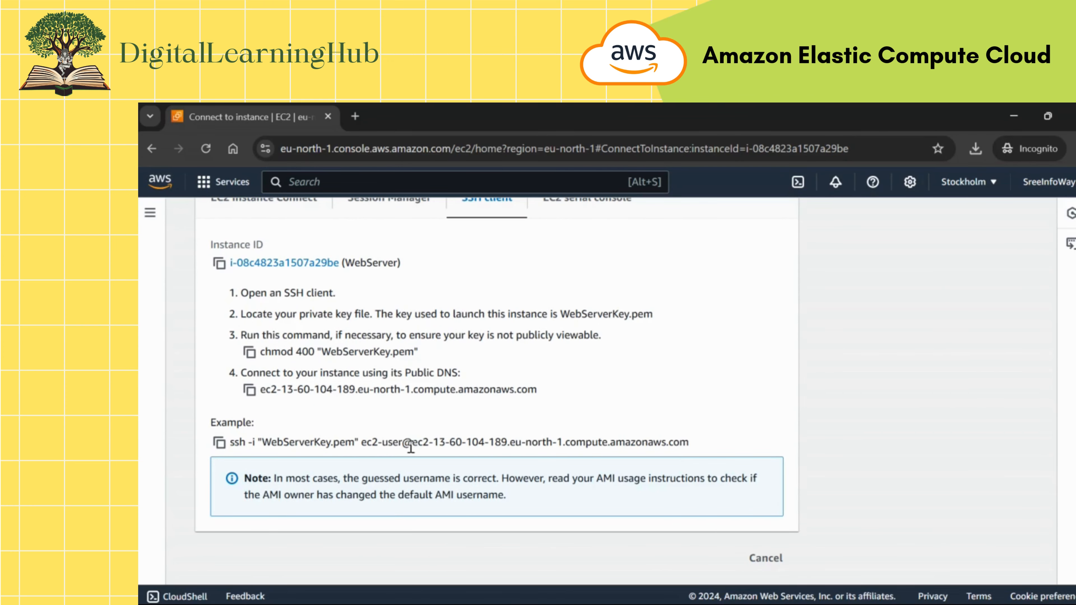
- Copy the instance's public DNS from the example ssh command and review the instructions
drag(413, 444, 230, 443)
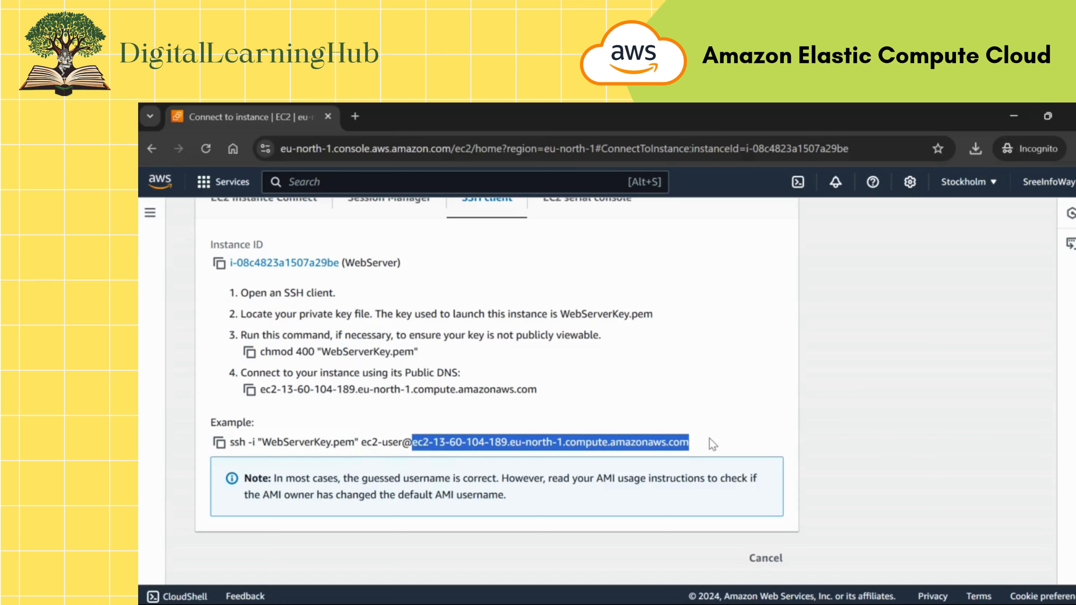
key(ctrl+c)
key(super)
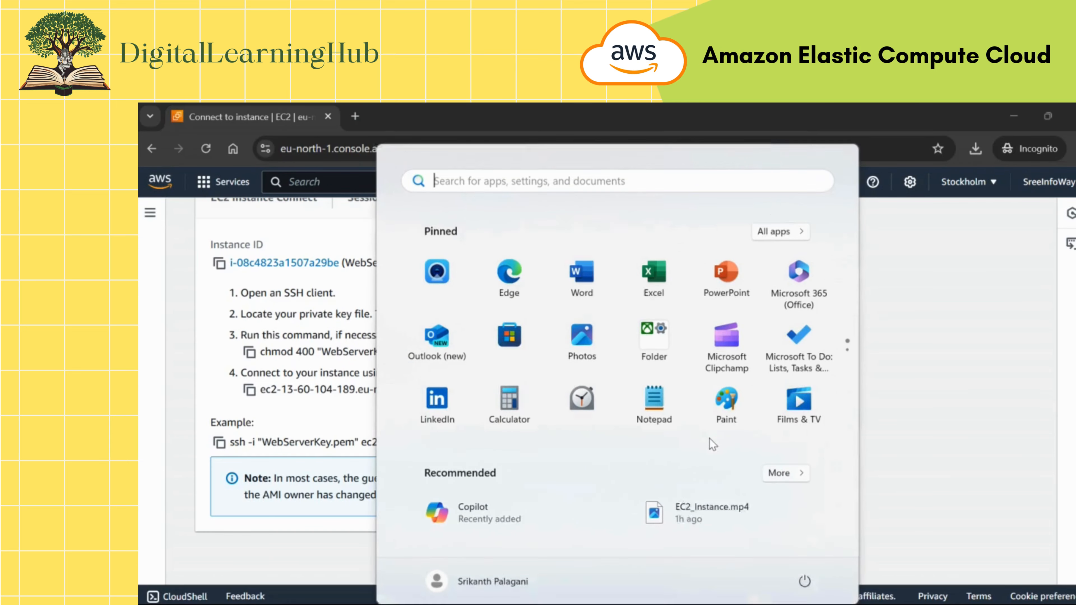
click(887, 395)
scroll(780, 366, up, 3)
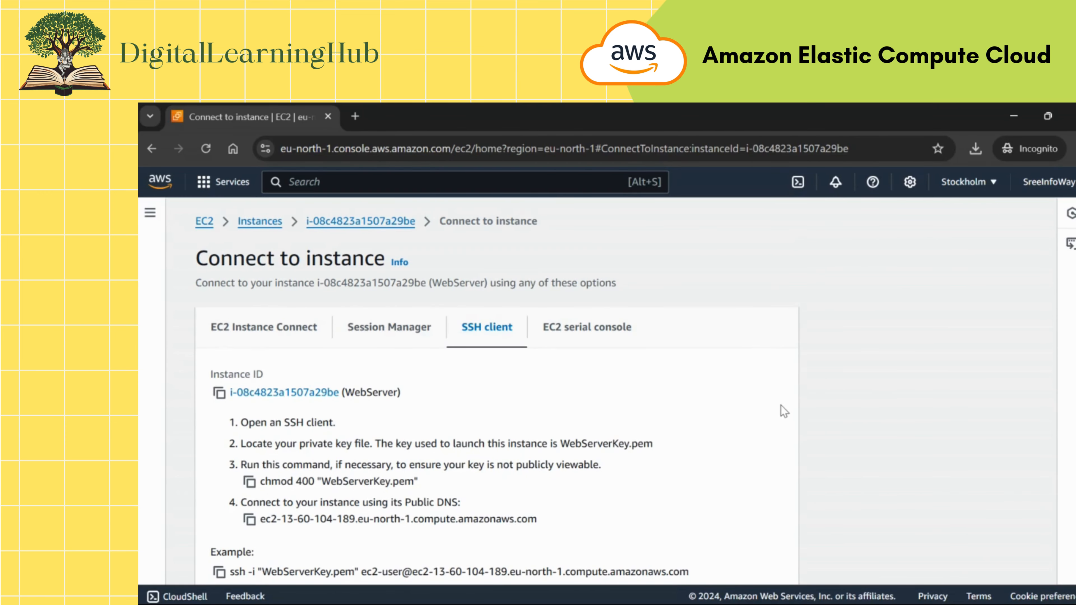
scroll(781, 405, down, 1)
scroll(781, 405, down, 1)
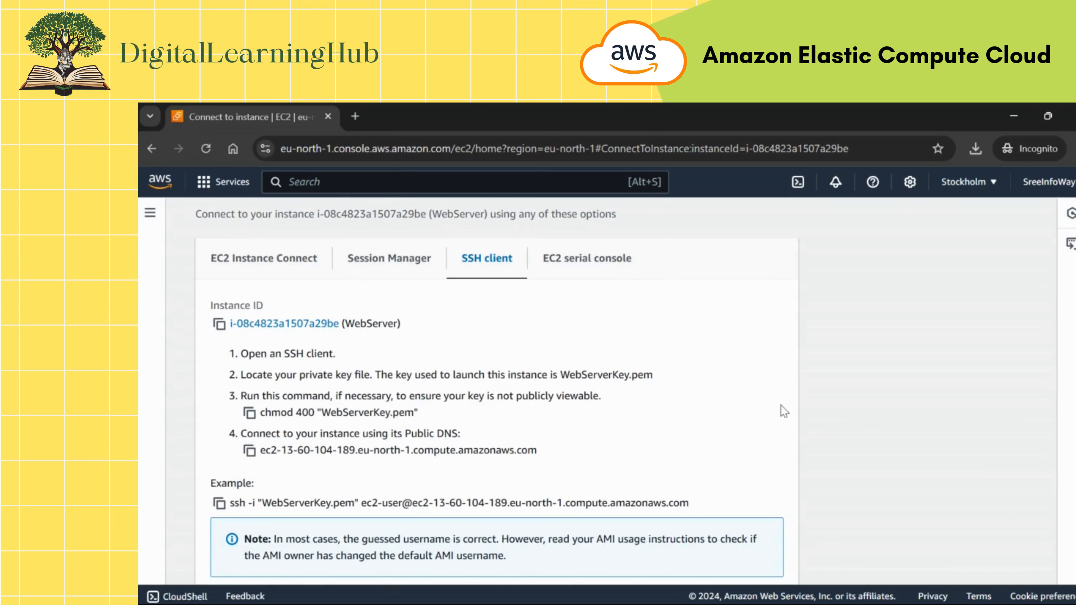
scroll(782, 406, up, 1)
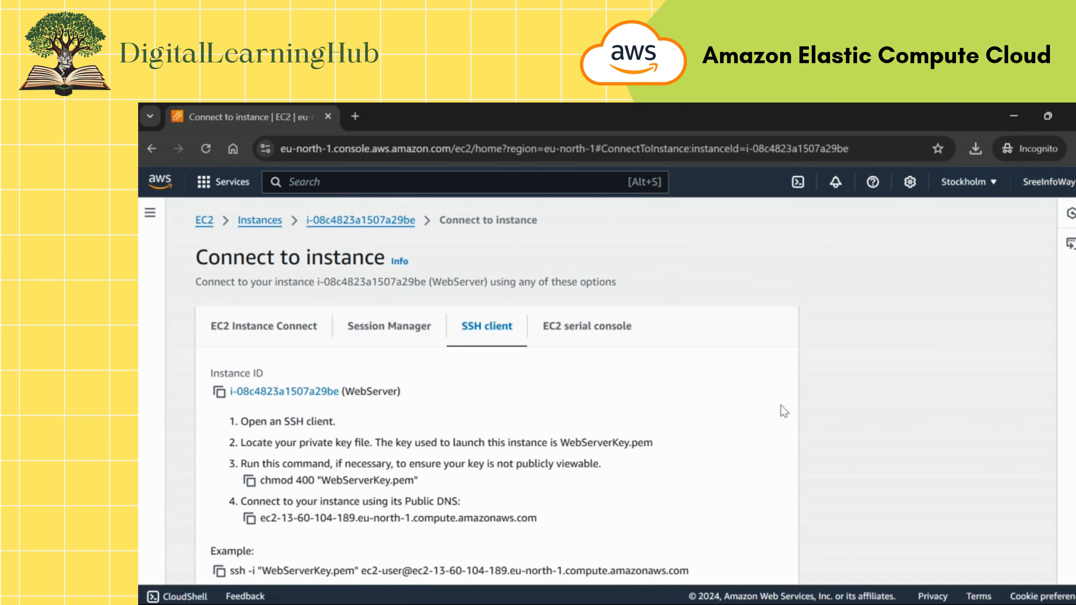
scroll(784, 411, down, 2)
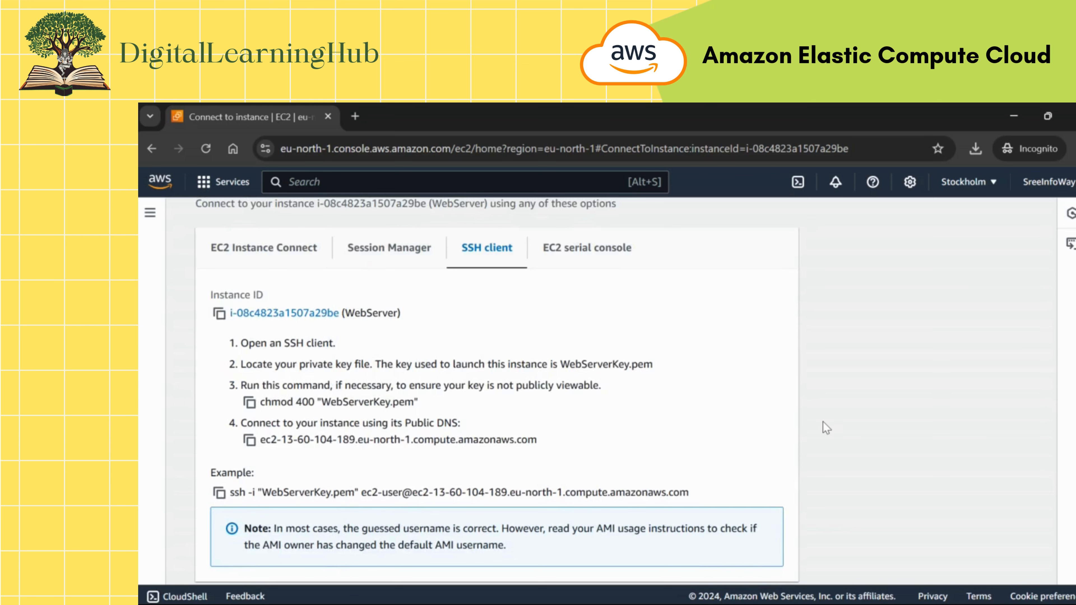
scroll(825, 426, down, 1)
- Launch PuTTY and enter the WebServer's public DNS as the host name
key(super)
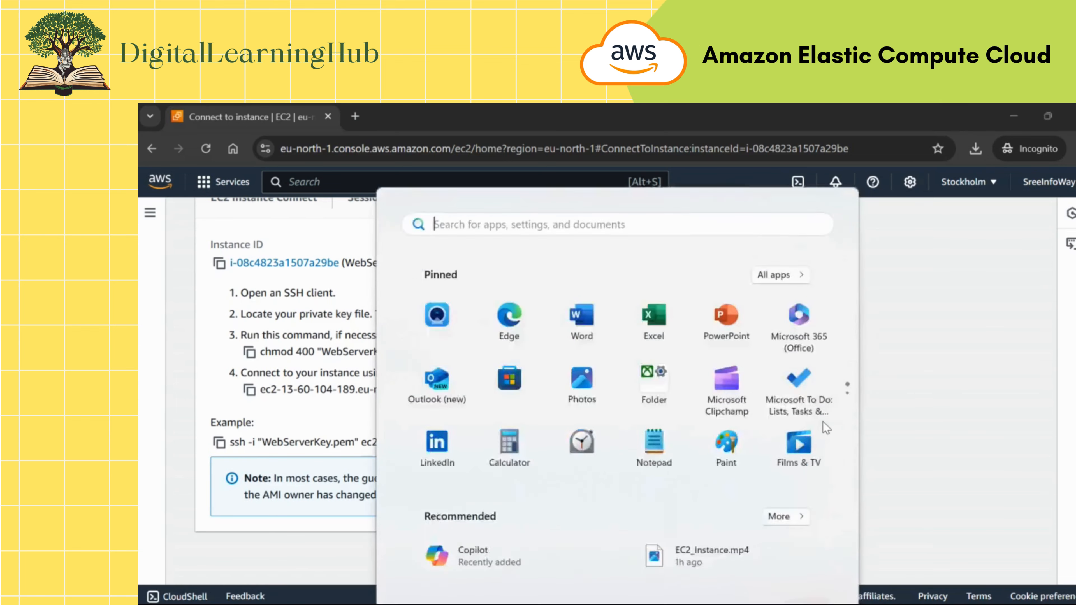
text(putty)
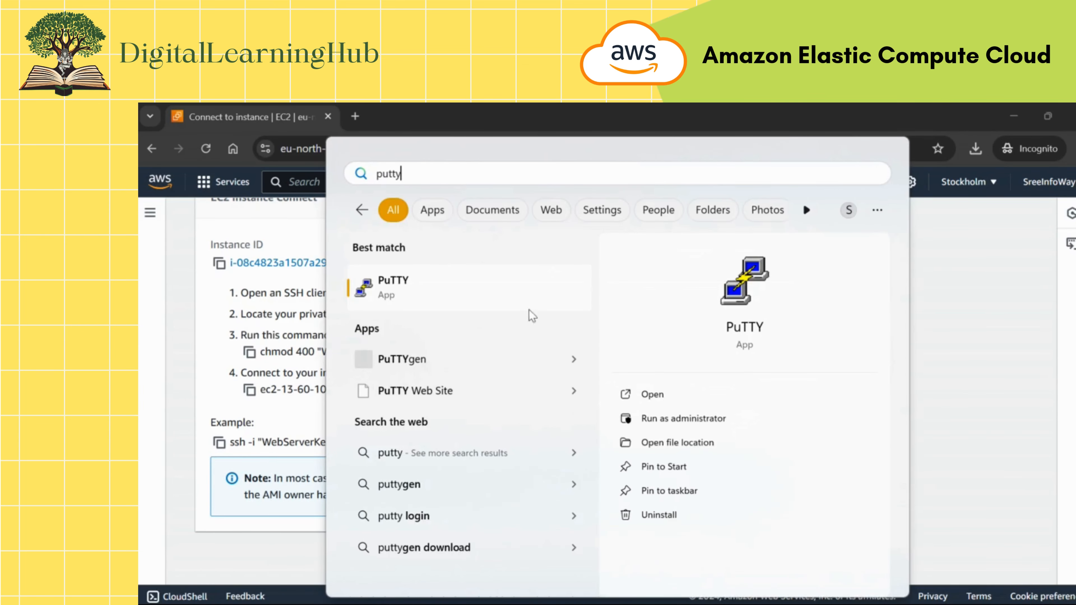
click(676, 309)
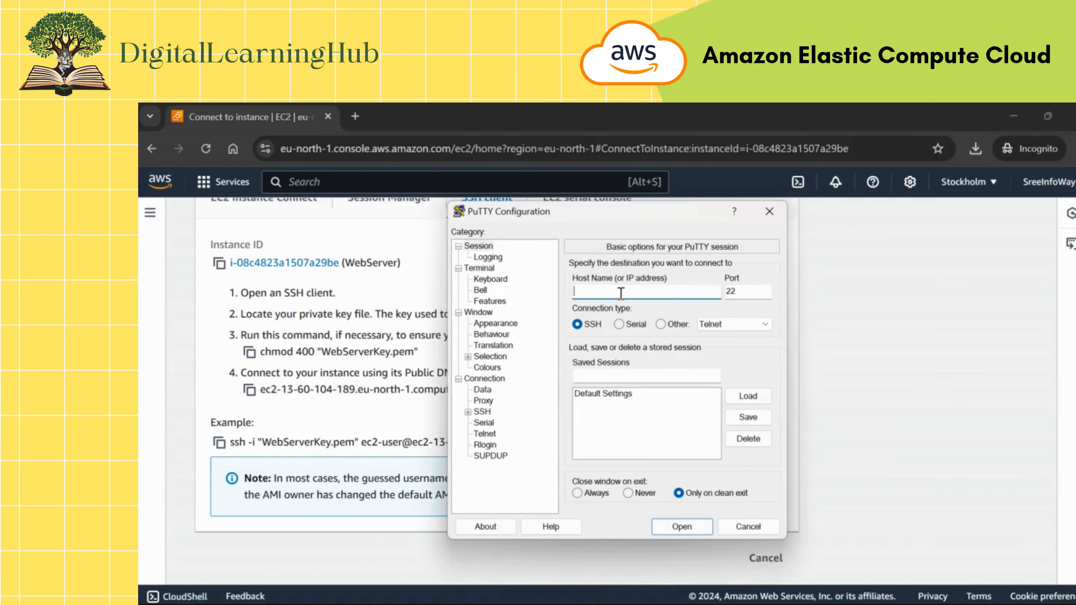
click(847, 326)
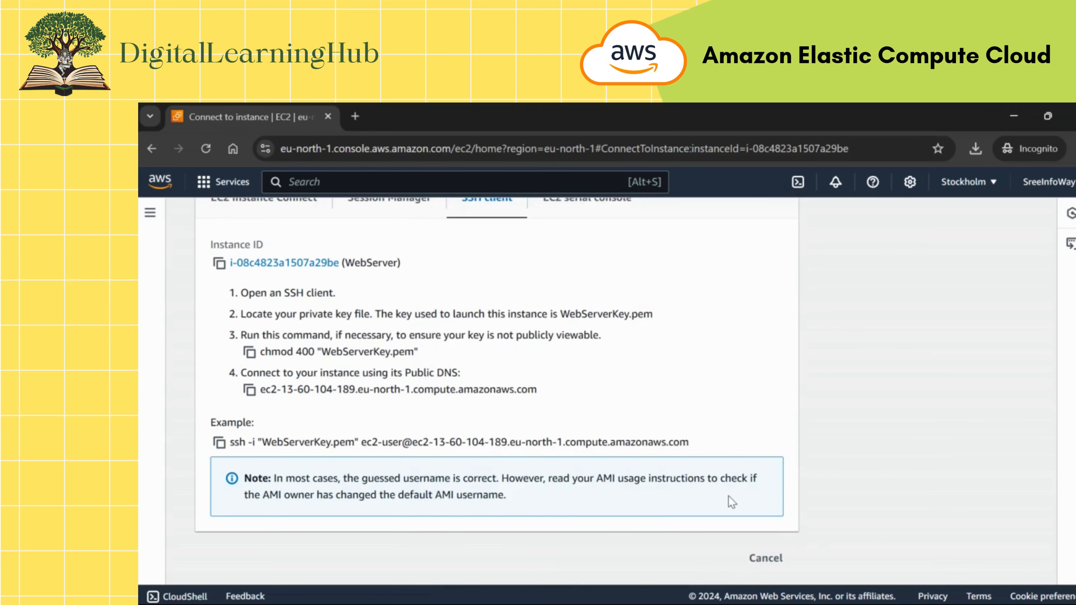
key(alt+Tab)
drag(616, 291, 526, 301)
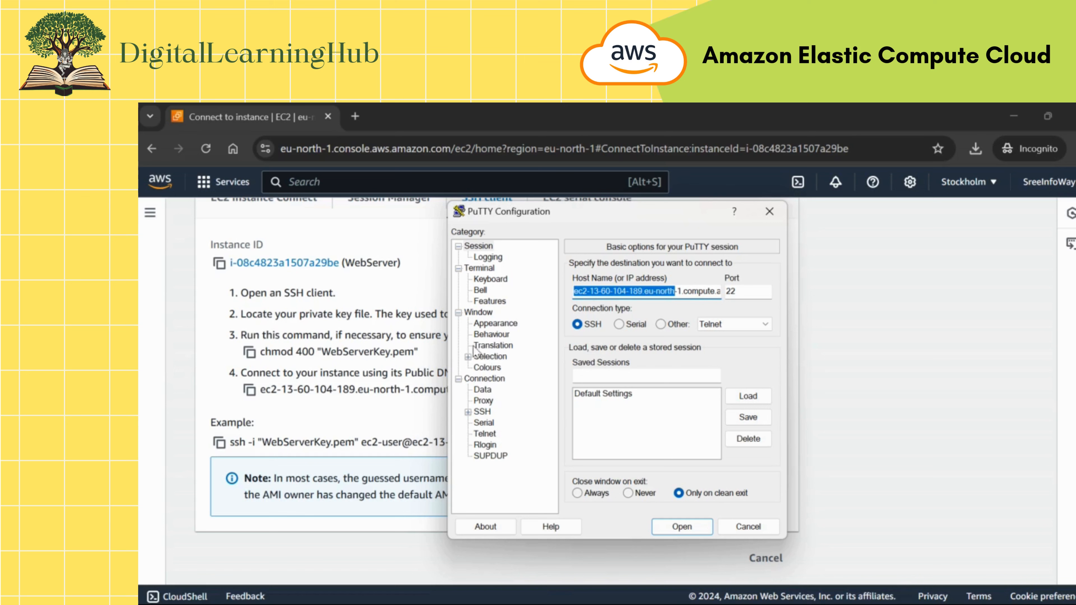
- Set WebServerKey.ppk as the SSH private key, open the session, and accept the host key
click(468, 412)
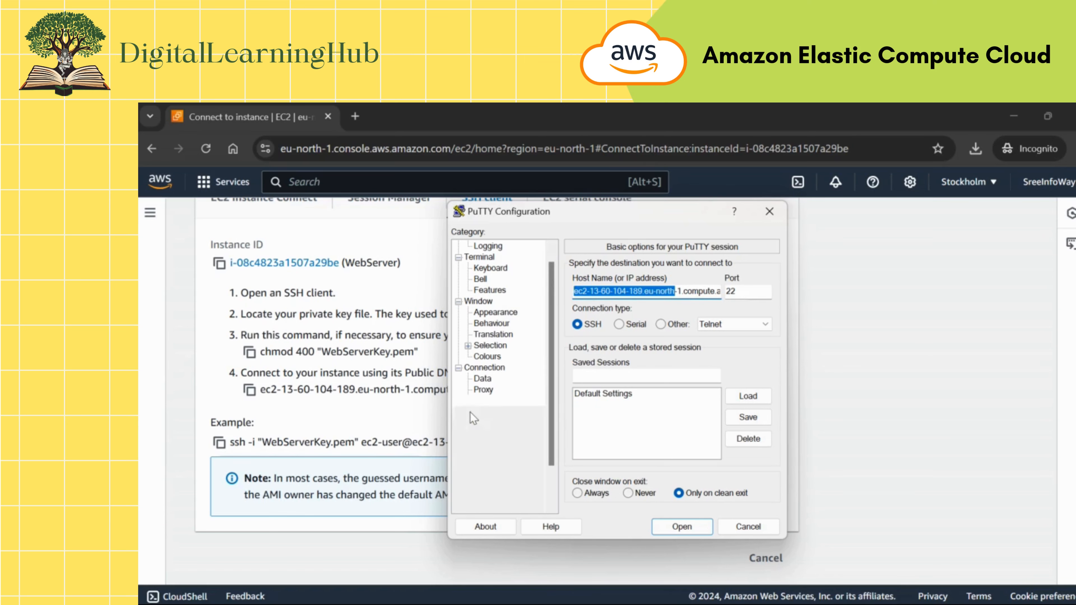
click(495, 445)
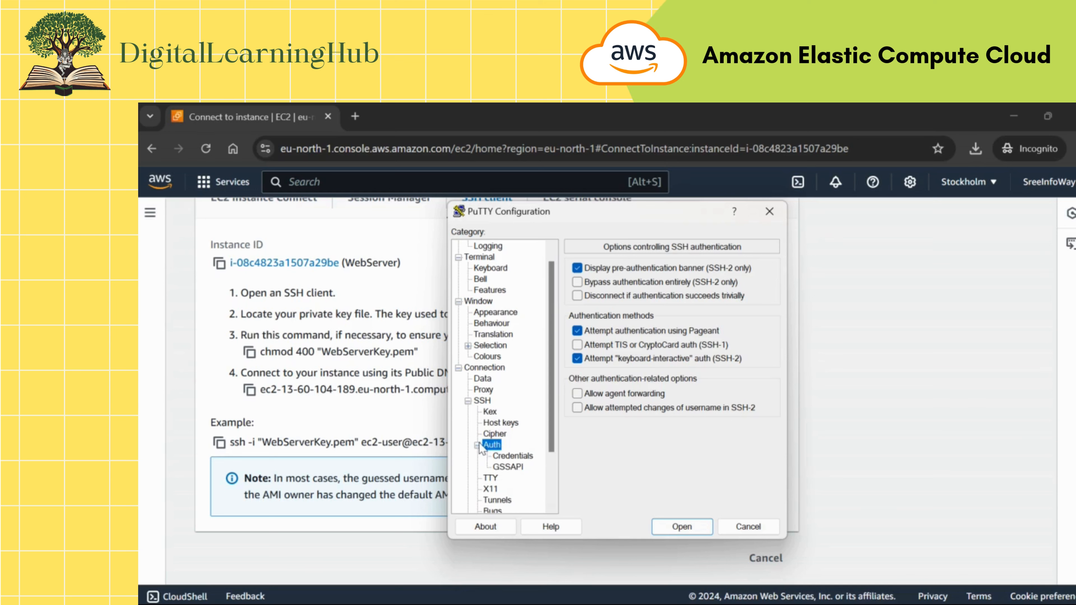
click(481, 368)
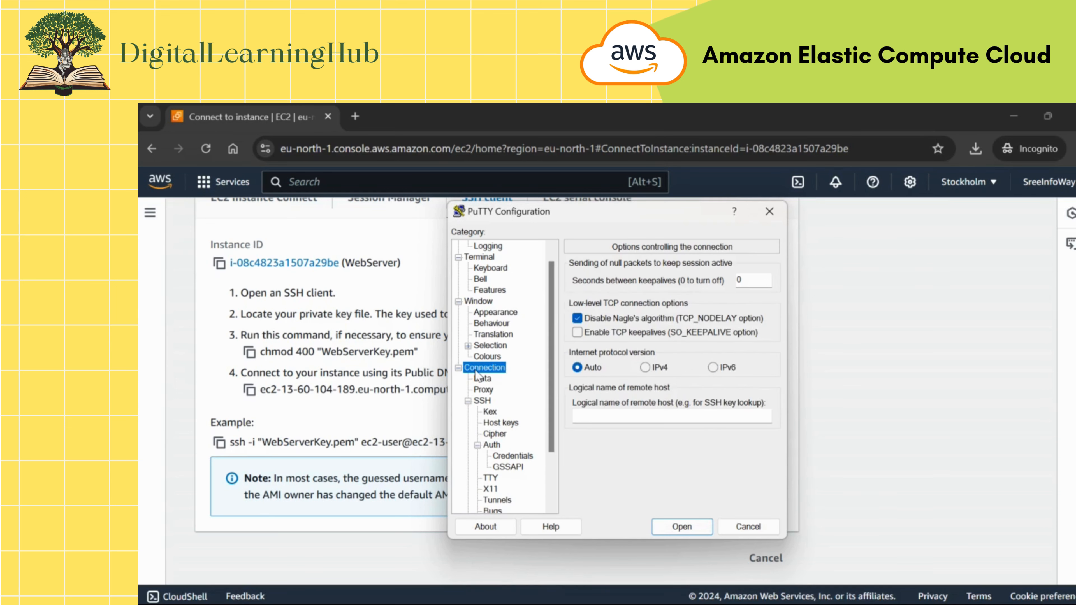
click(482, 400)
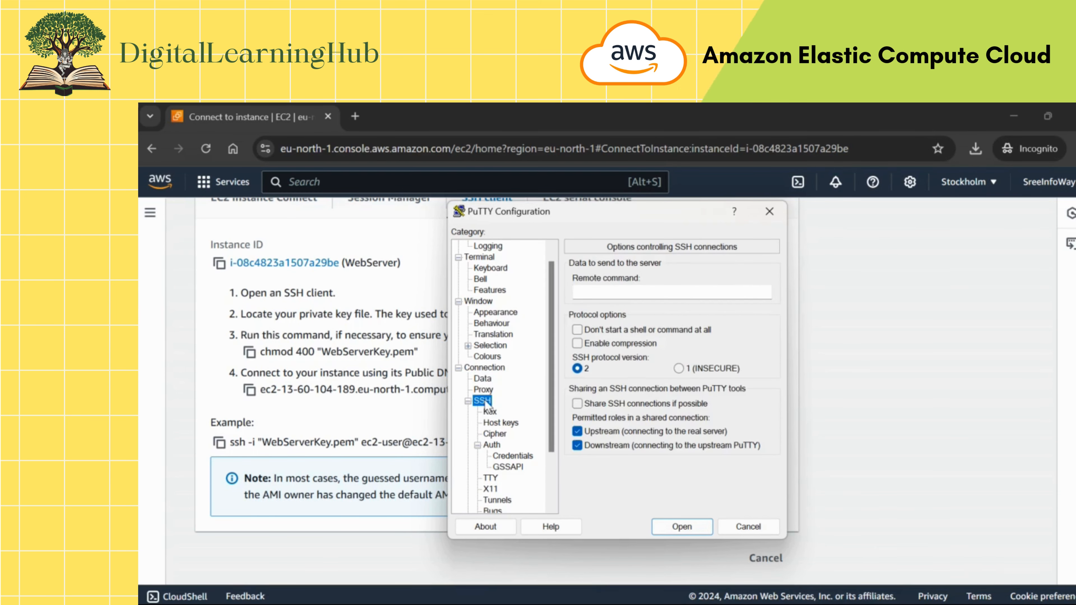
click(491, 445)
click(511, 456)
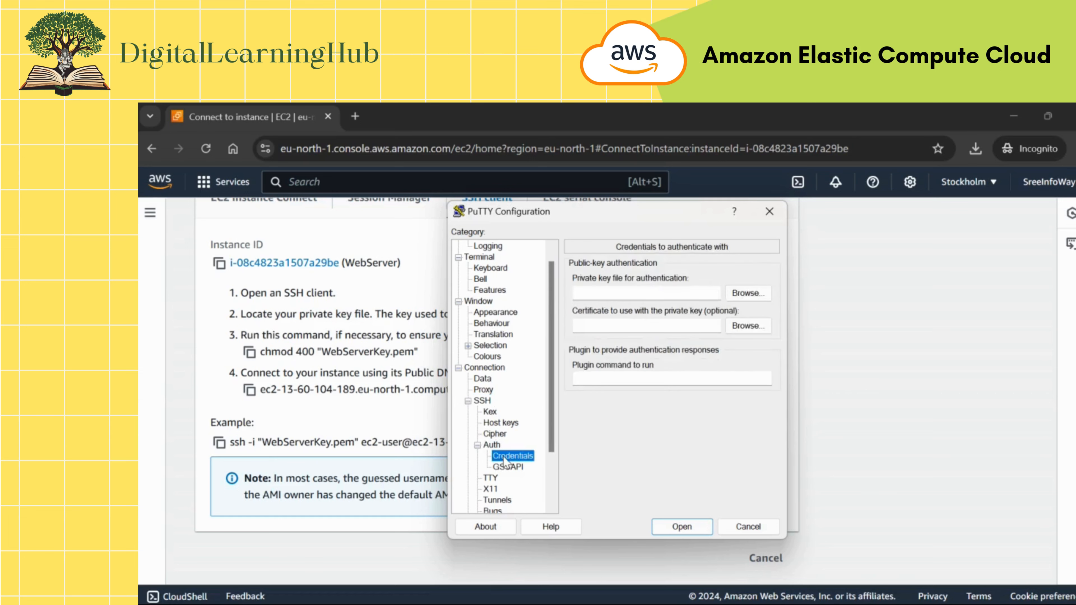
click(744, 294)
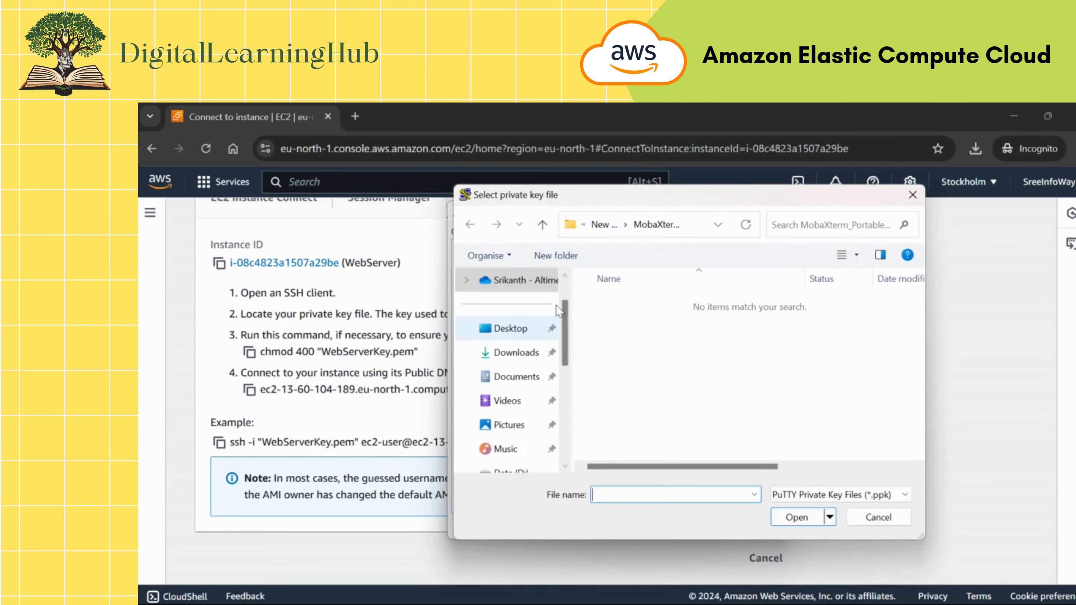
click(603, 224)
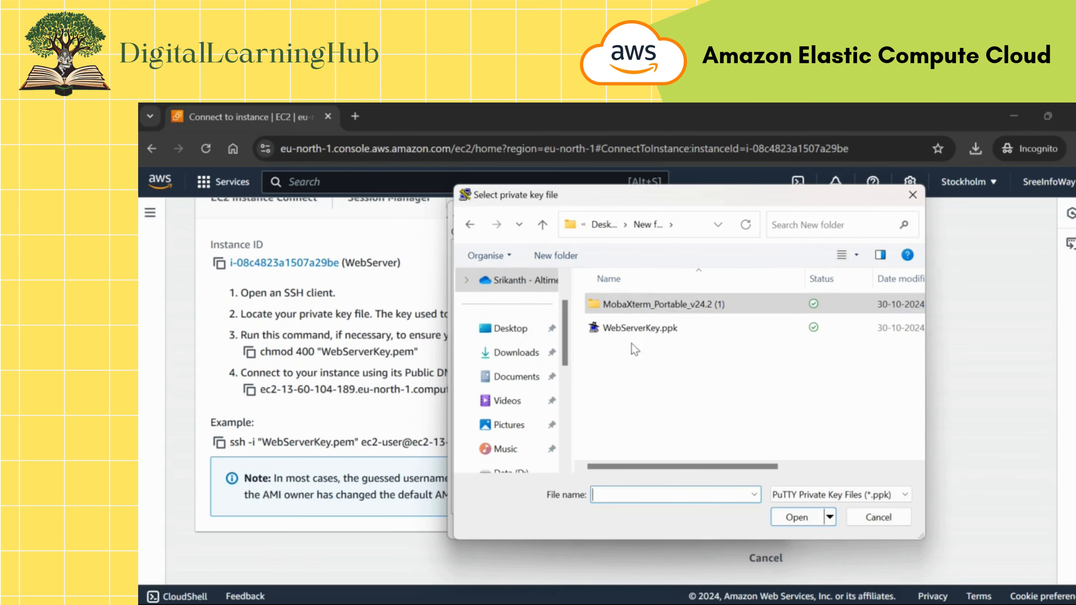
double_click(621, 329)
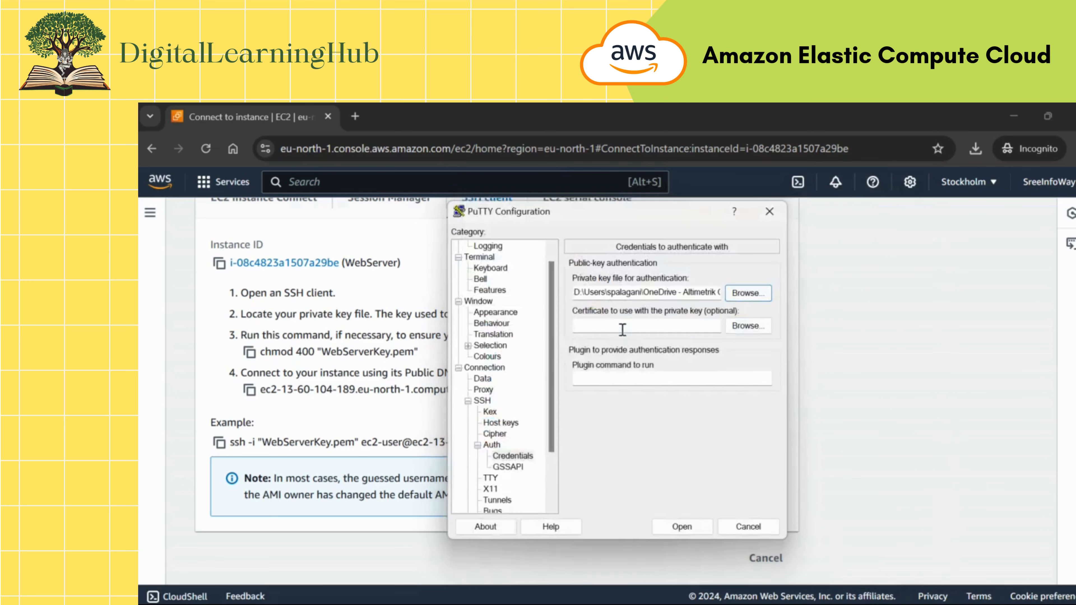
click(681, 526)
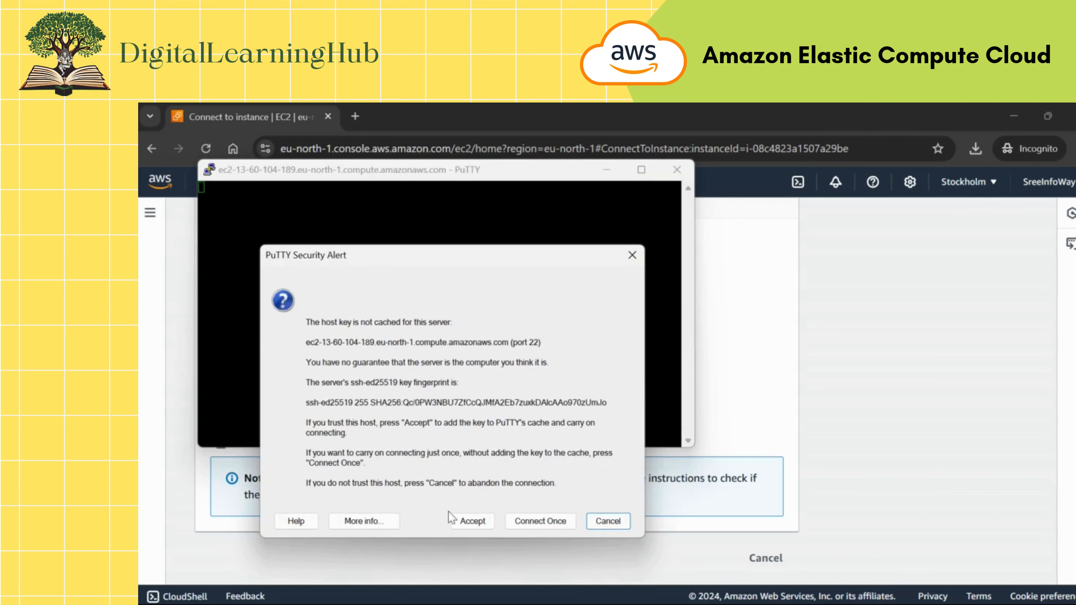
click(471, 522)
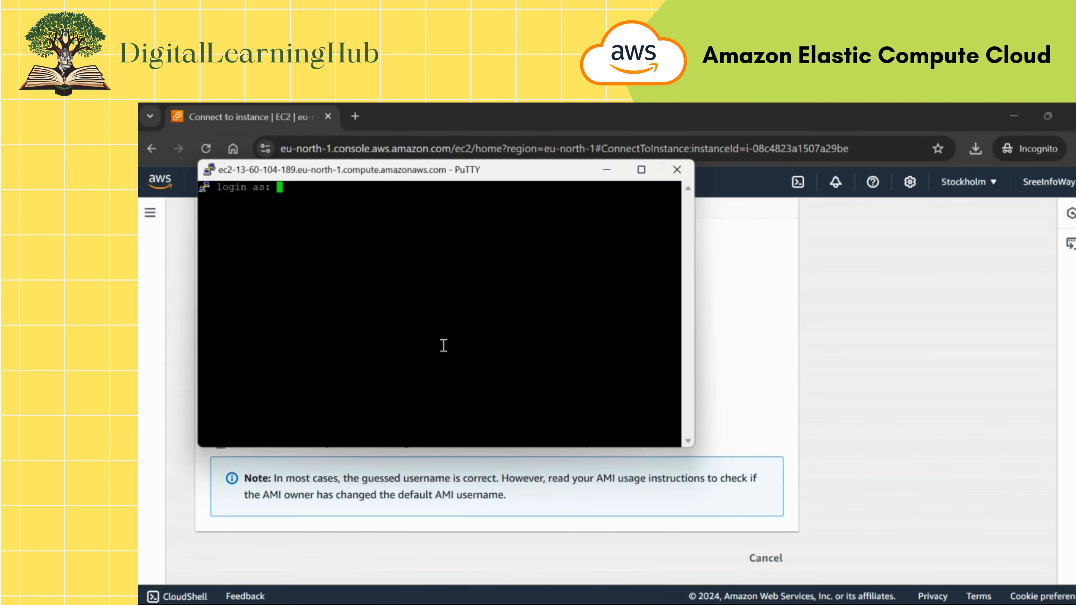
- Log in to the instance as ec2-user at the 'login as:' prompt
drag(442, 173, 786, 236)
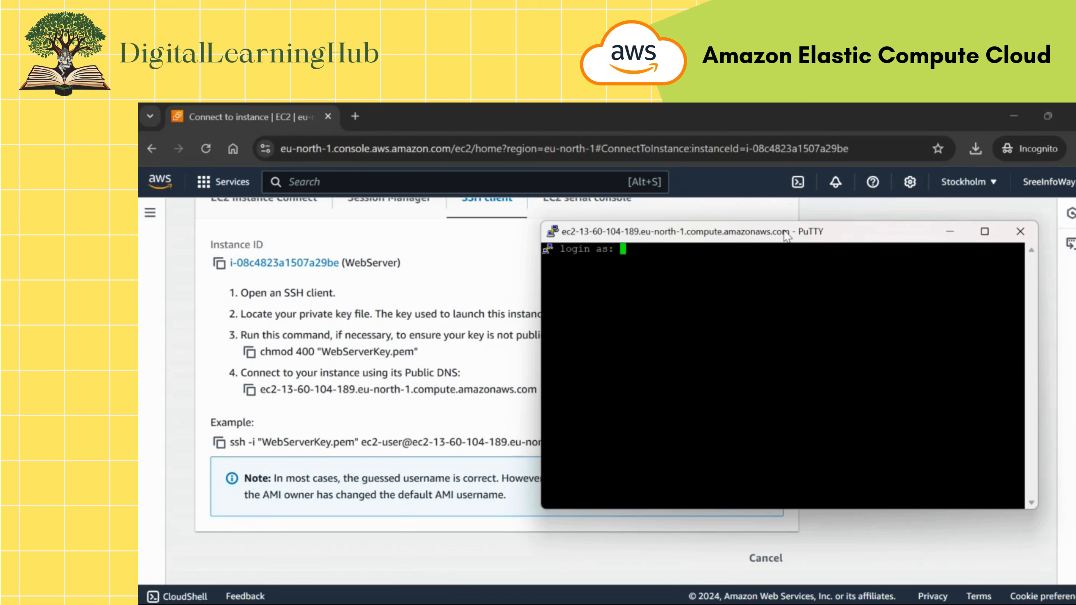
text(ec2)
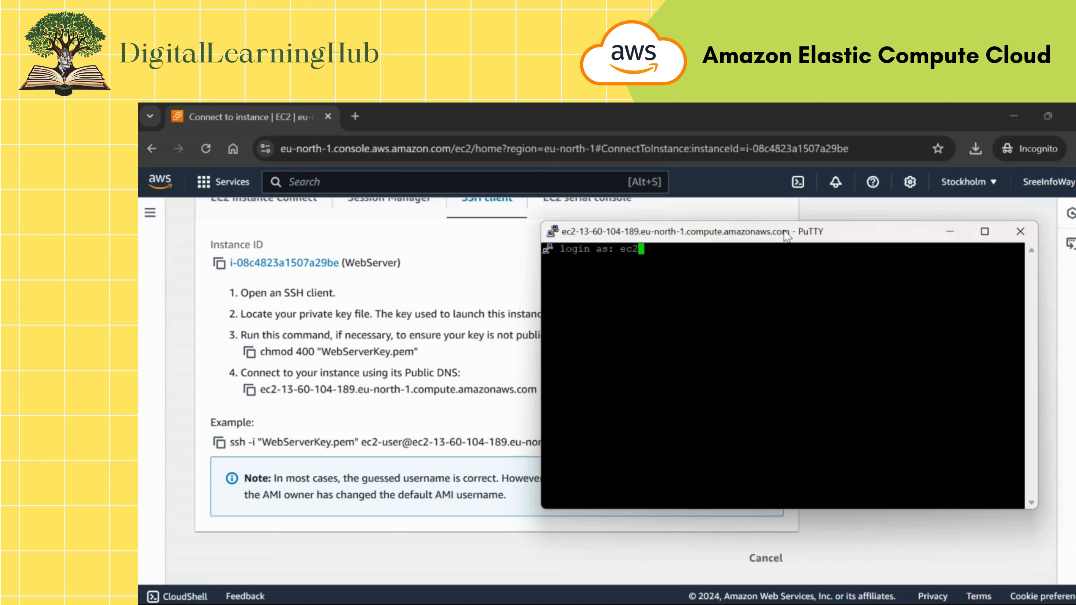
text(-user)
key(Return)
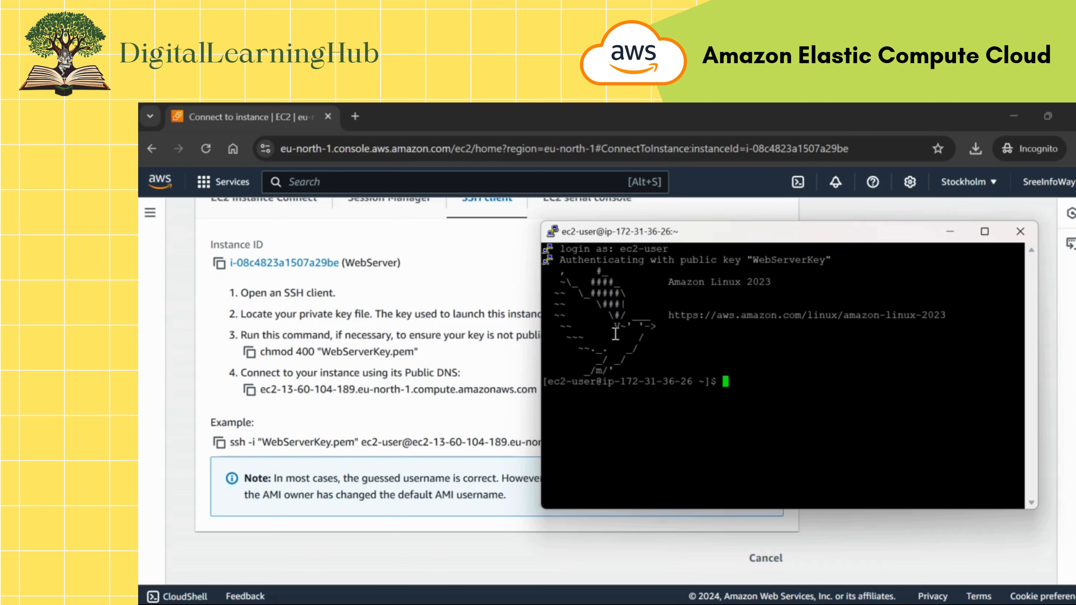
- Review the Amazon Linux 2023 banner and its documentation URL in the terminal
mouse_move(725, 229)
mouse_down()
mouse_move(789, 302)
mouse_move(745, 223)
mouse_up()
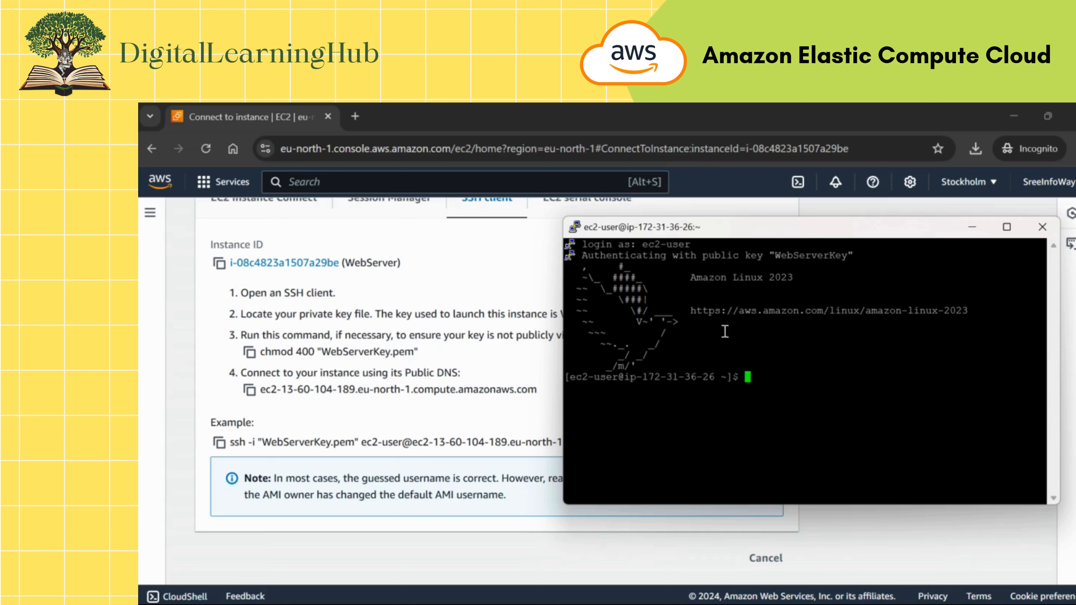
drag(693, 280, 806, 275)
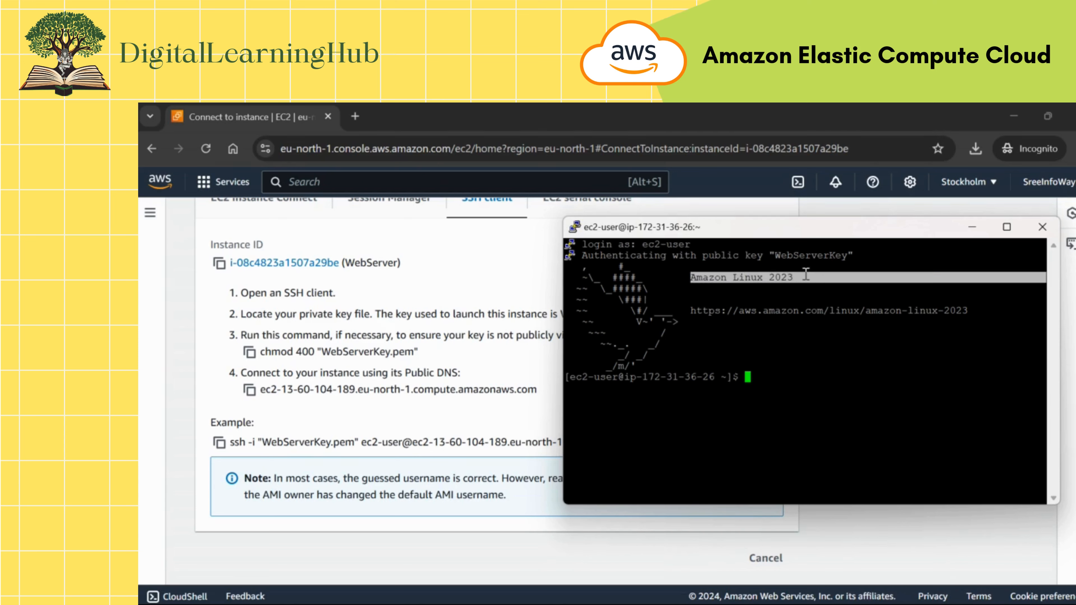
drag(687, 310, 976, 310)
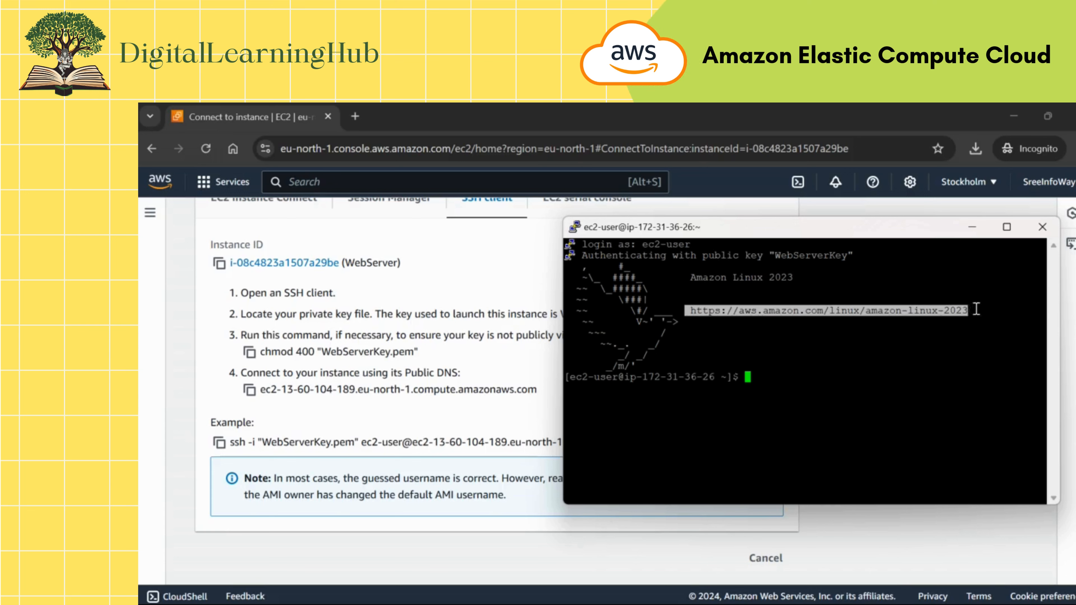
click(895, 347)
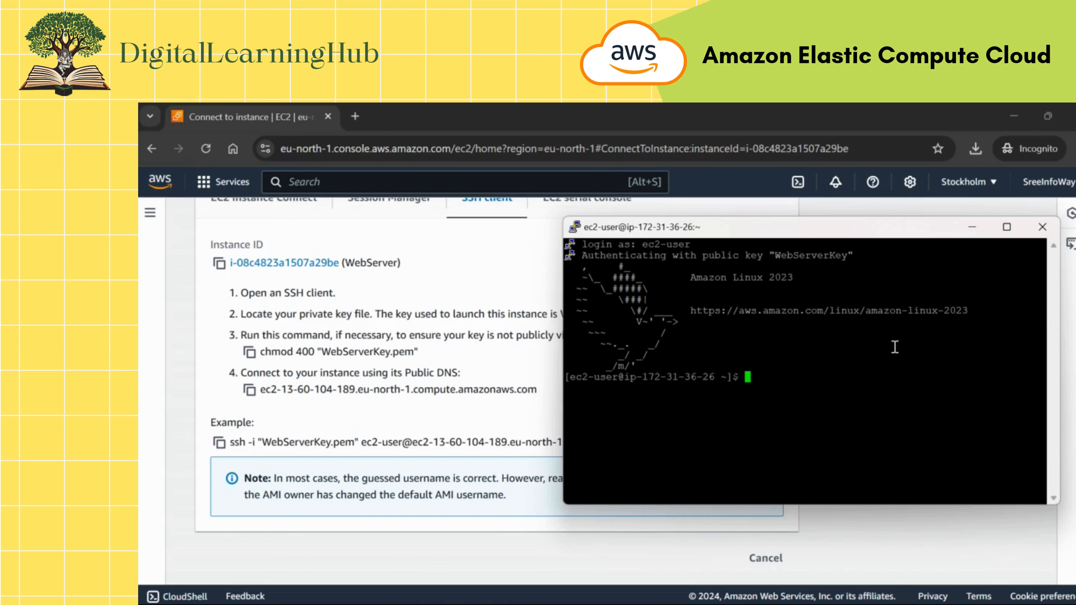